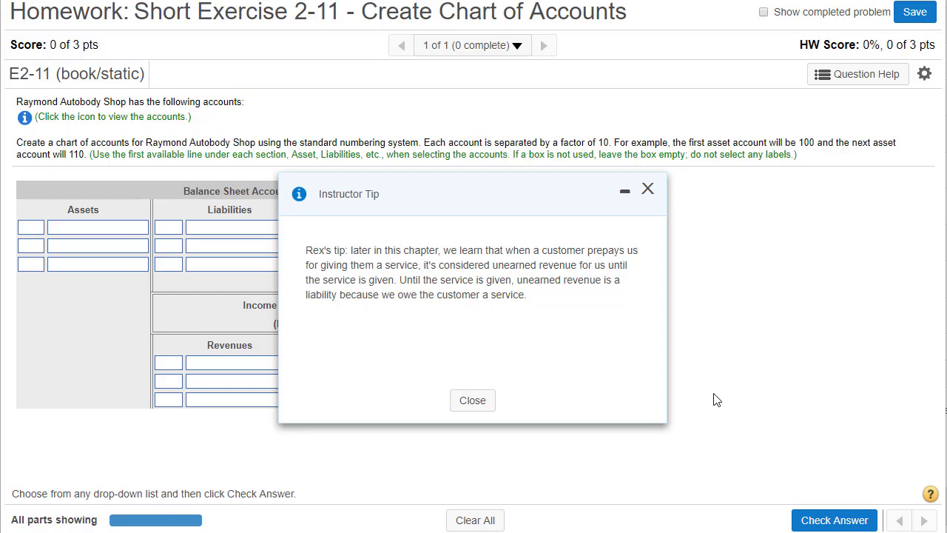
- Compare Unearned Revenue in the accounts list with the instructor tip, then close both windows
drag(567, 195, 789, 196)
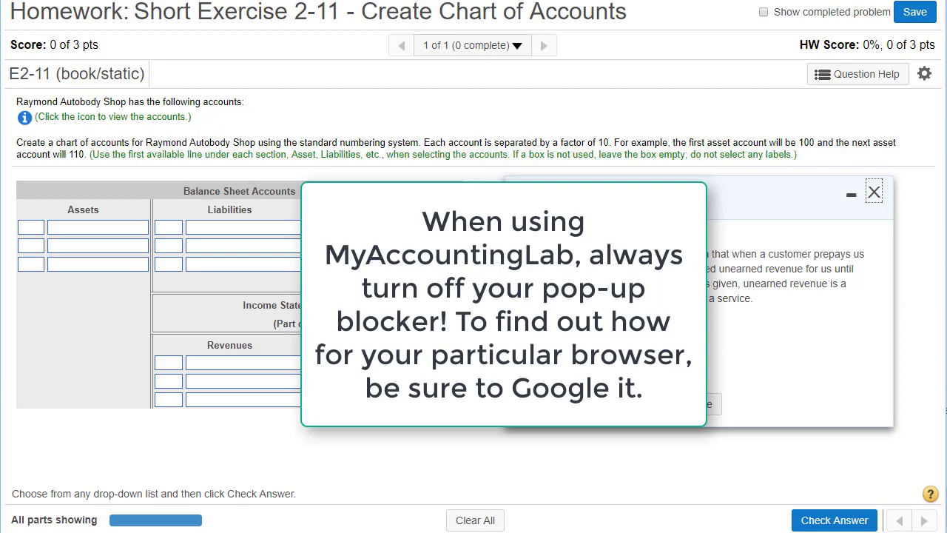
click(24, 119)
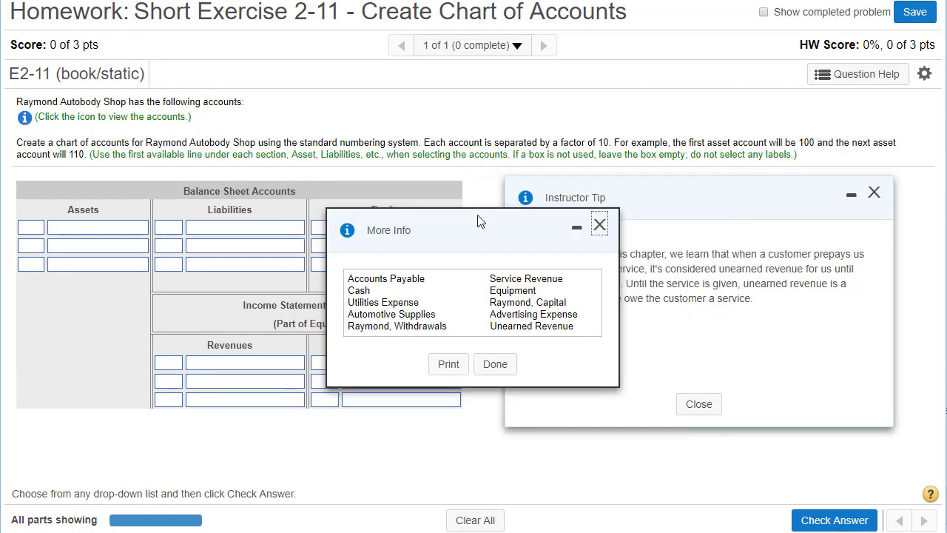
drag(394, 233, 295, 236)
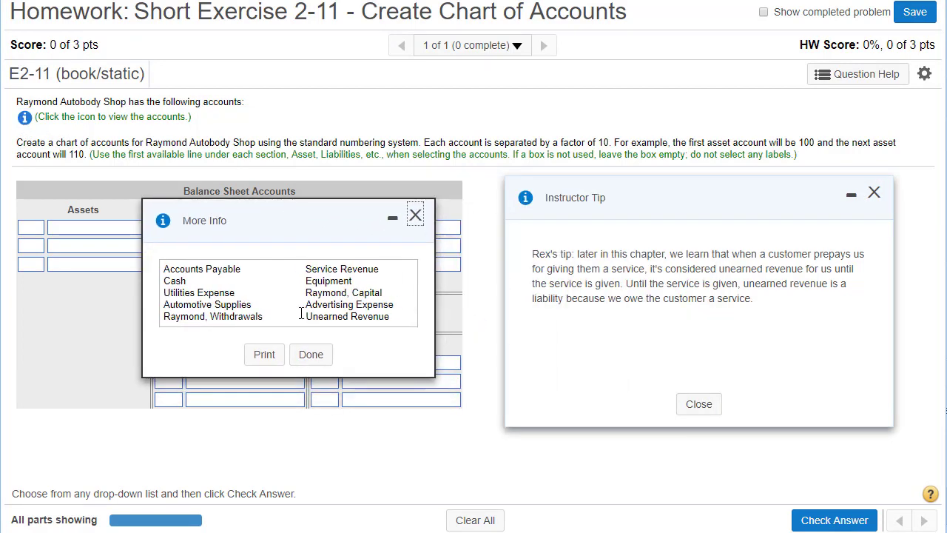
drag(308, 318, 392, 315)
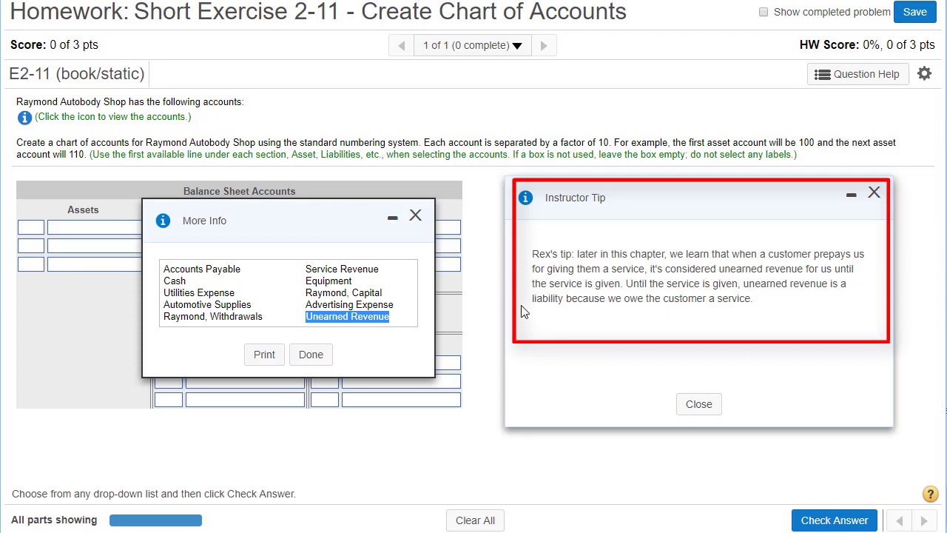
click(393, 318)
drag(392, 318, 306, 318)
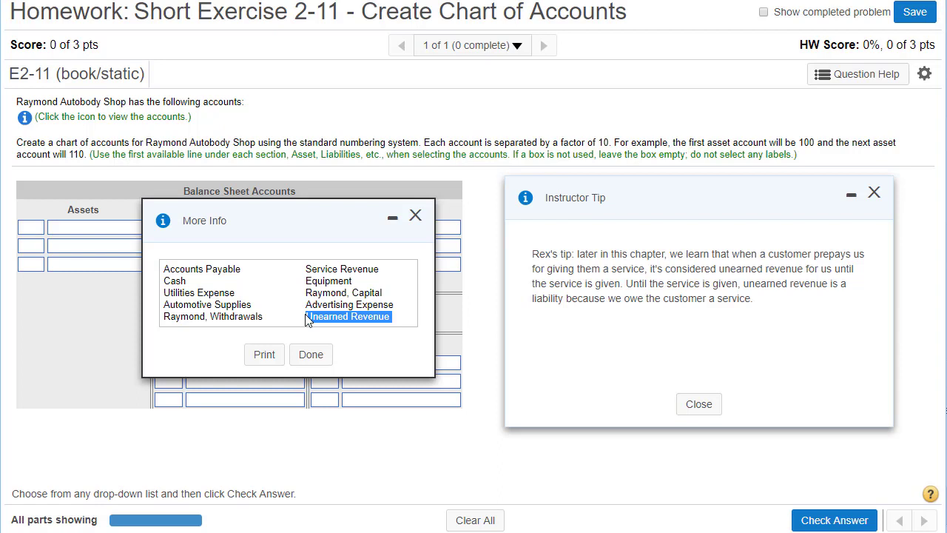
click(416, 215)
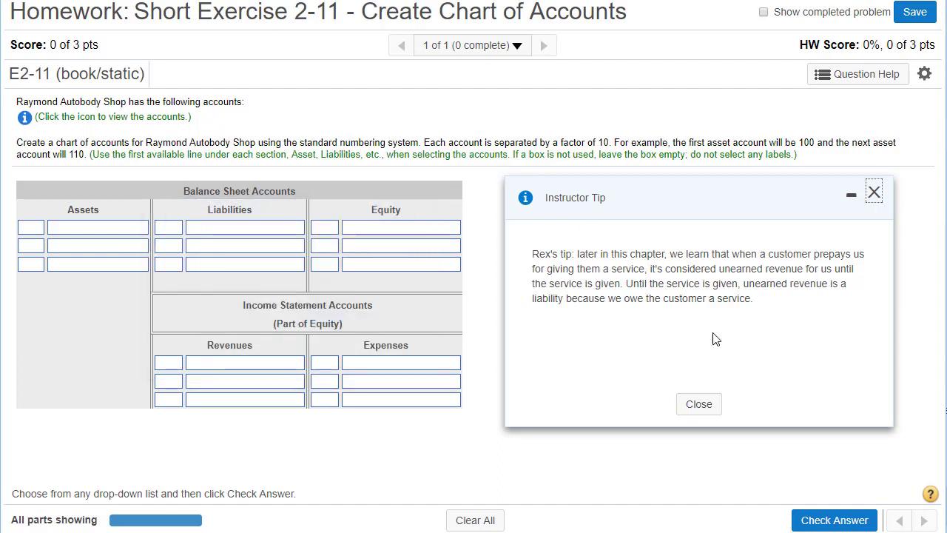
click(700, 404)
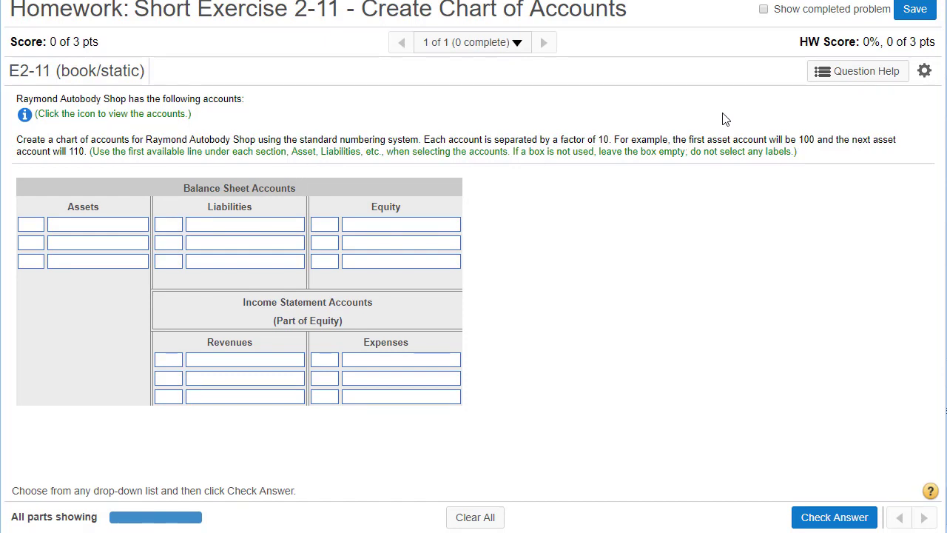
- Reopen the instructor tip from the question help and close it again
click(857, 77)
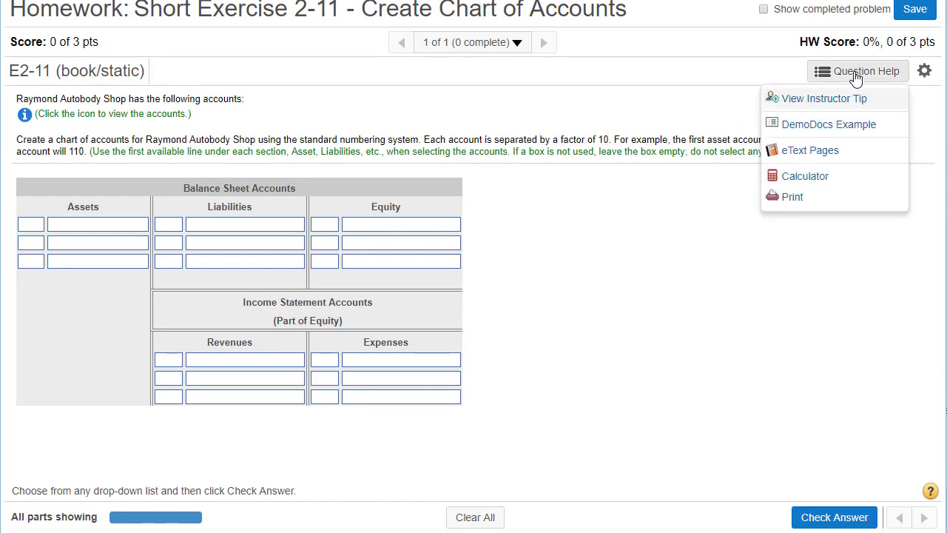
click(834, 104)
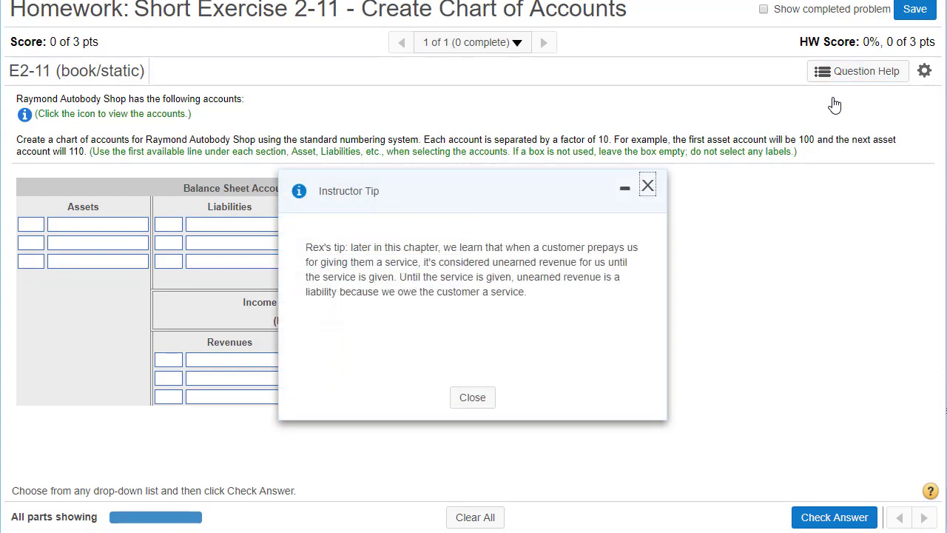
click(647, 186)
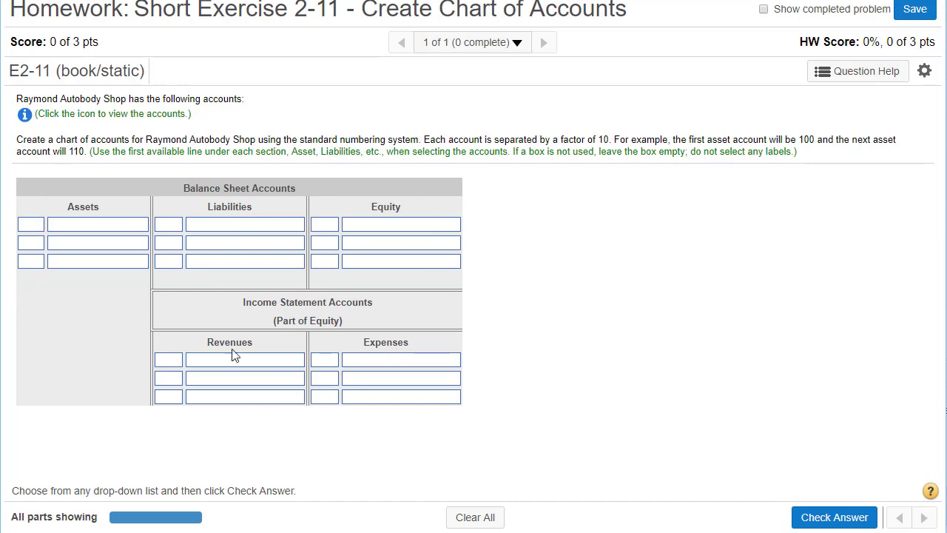
- Open the list of Raymond Autobody Shop's accounts and place it beside the chart of accounts table, clear of its columns
click(24, 115)
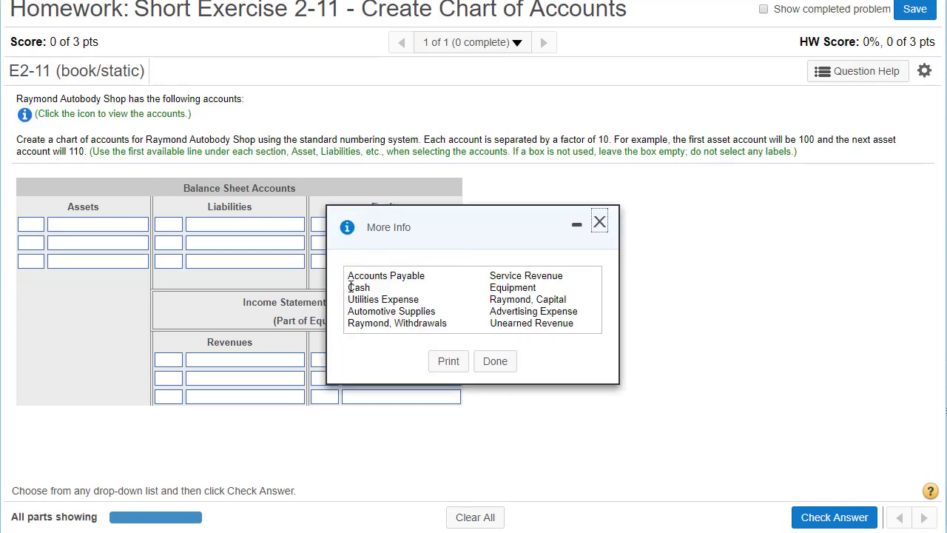
drag(347, 292, 373, 288)
drag(513, 222, 661, 202)
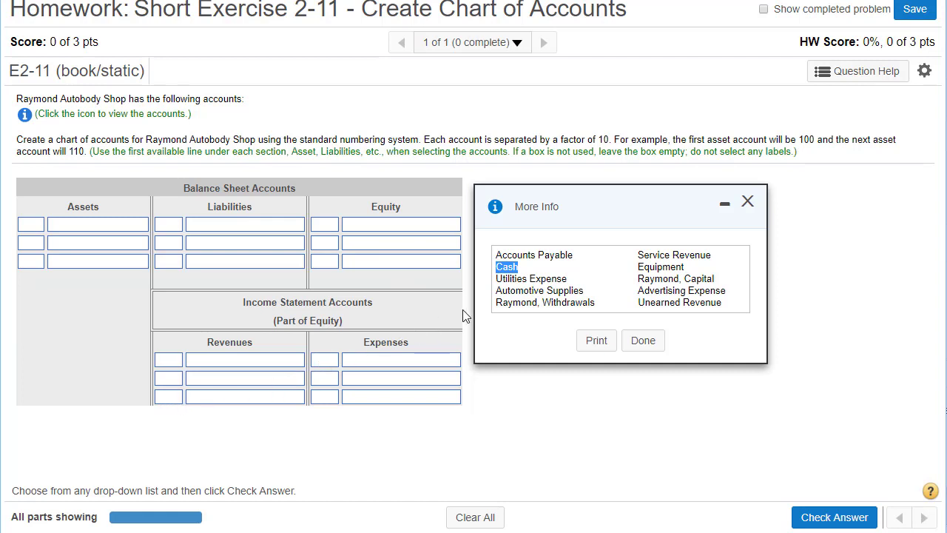
double_click(507, 270)
mouse_move(574, 206)
mouse_down()
mouse_move(559, 191)
mouse_move(582, 196)
mouse_up()
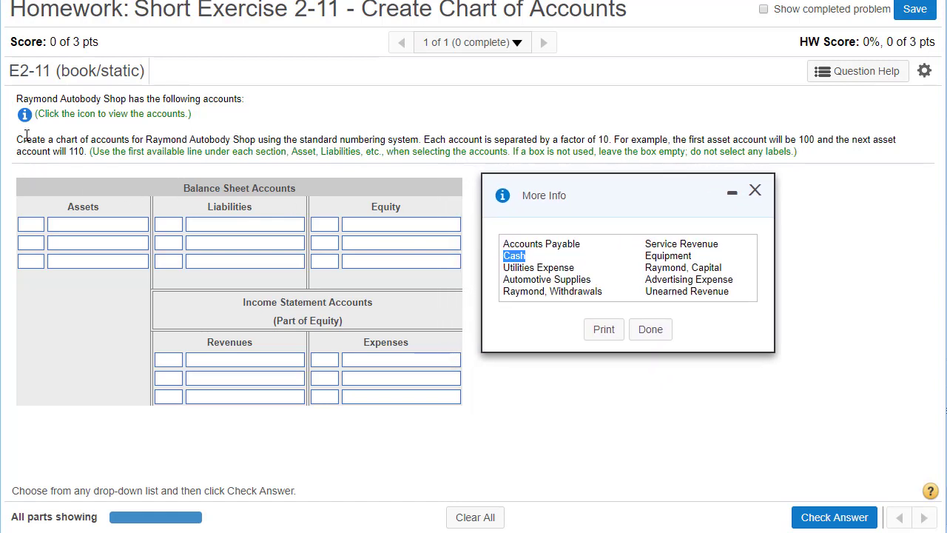
- Review the instructions on standard numbering and the factor of 10, and view the number choices for the first asset line
drag(17, 140, 418, 140)
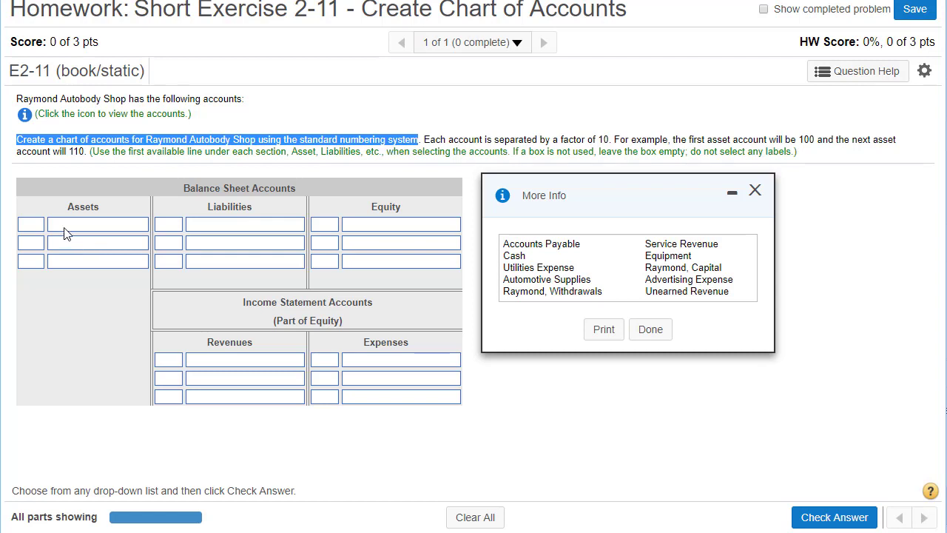
click(419, 139)
drag(420, 139, 610, 139)
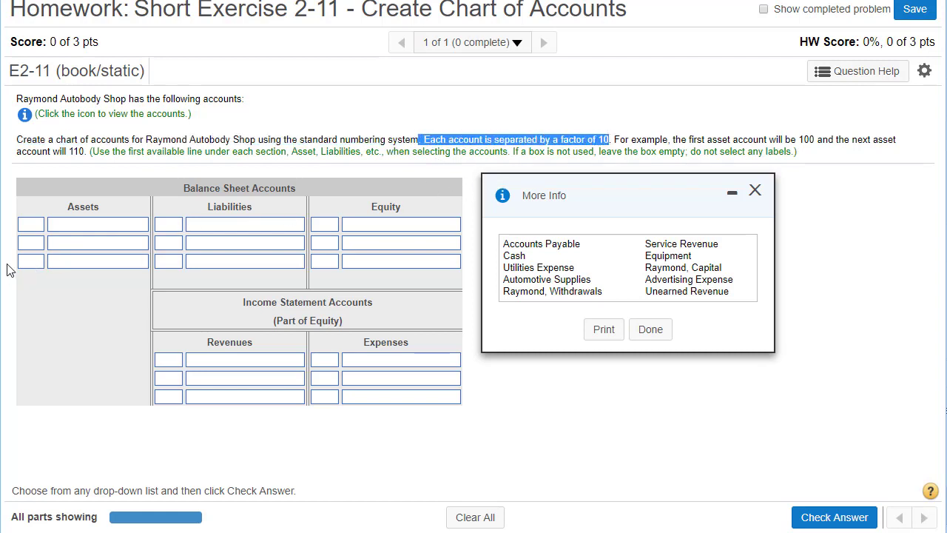
click(38, 228)
click(39, 228)
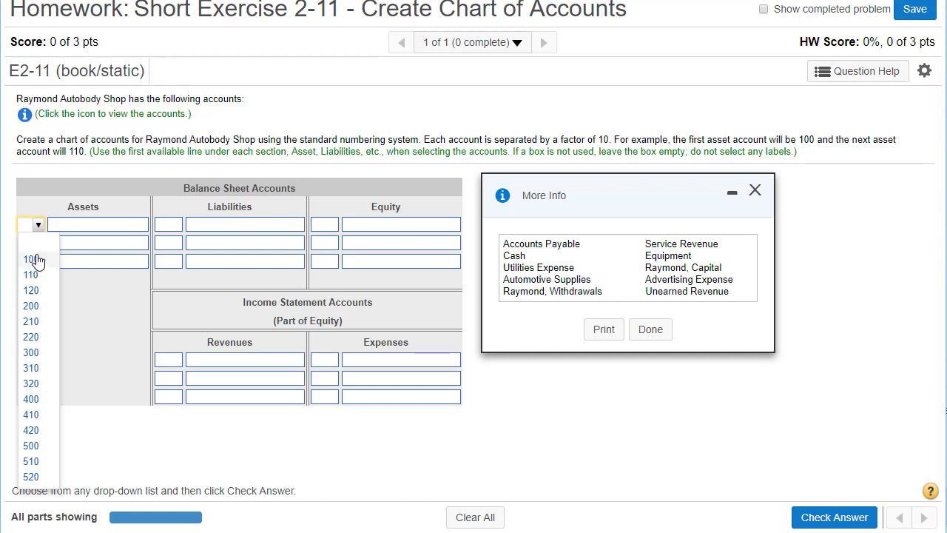
click(631, 120)
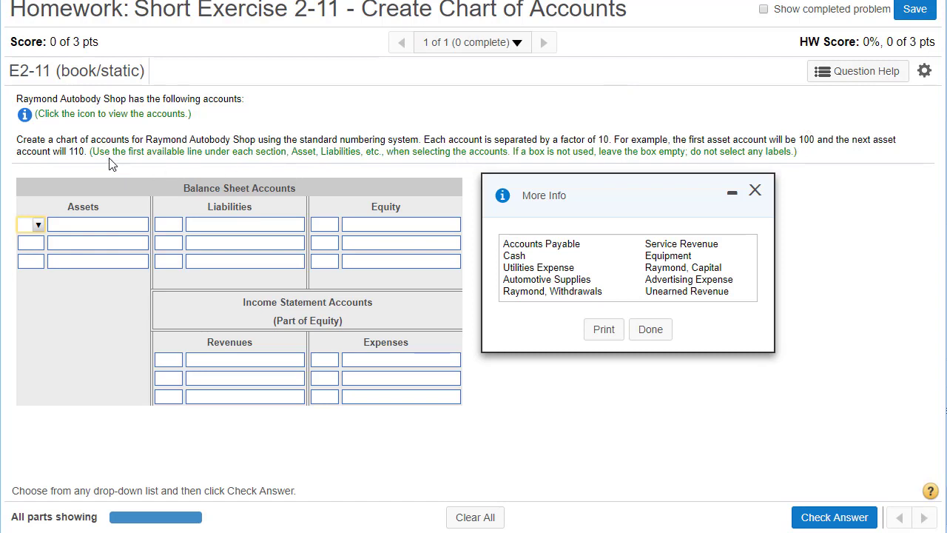
- Review the instruction about using the first available line, along with the Assets, Liabilities and Equity section headings
drag(92, 153, 180, 151)
drag(239, 145, 317, 151)
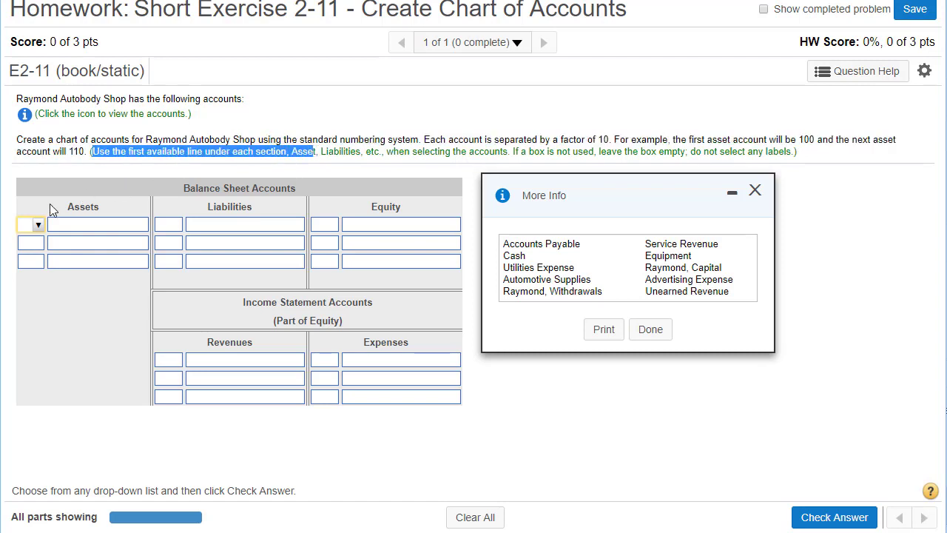
double_click(94, 210)
double_click(241, 206)
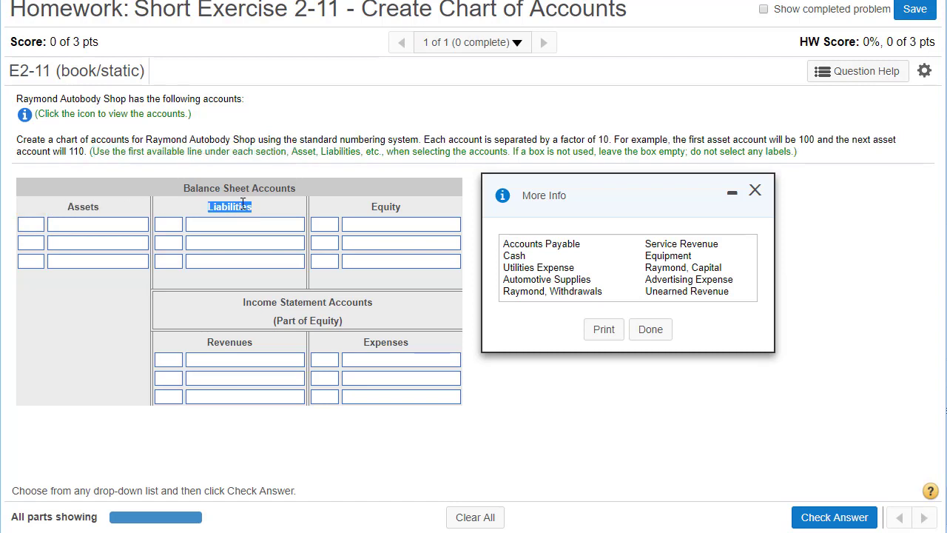
double_click(394, 209)
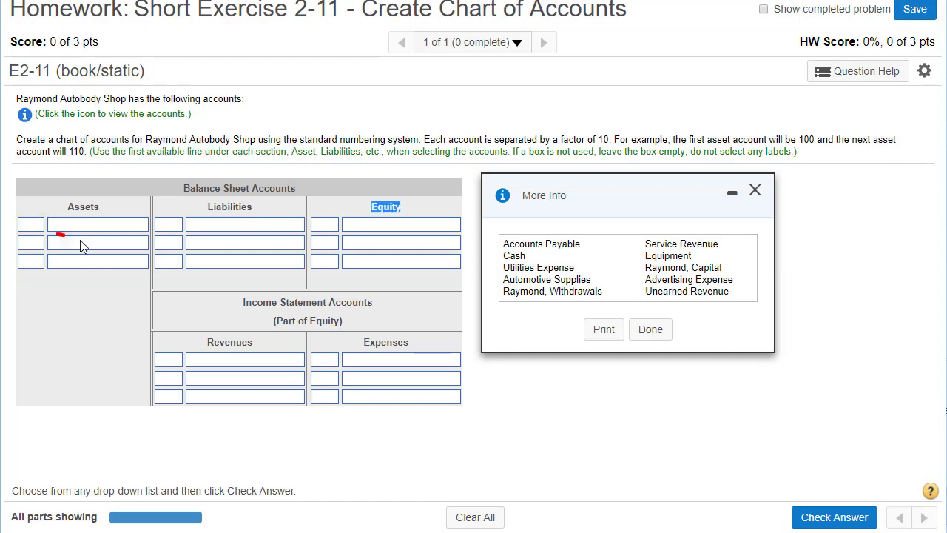
drag(56, 236, 143, 252)
- Fill the first Assets line with the Cash account and account number 100
double_click(87, 208)
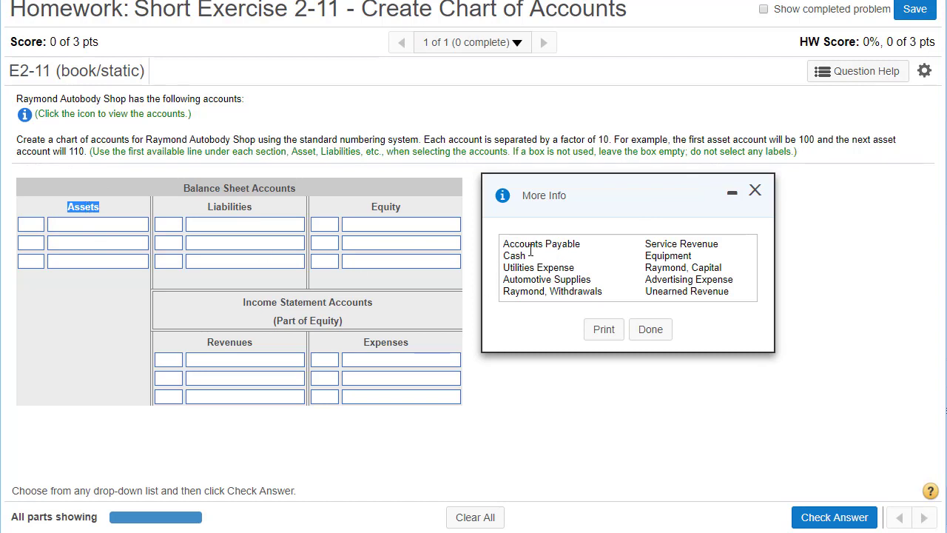
drag(506, 246, 580, 243)
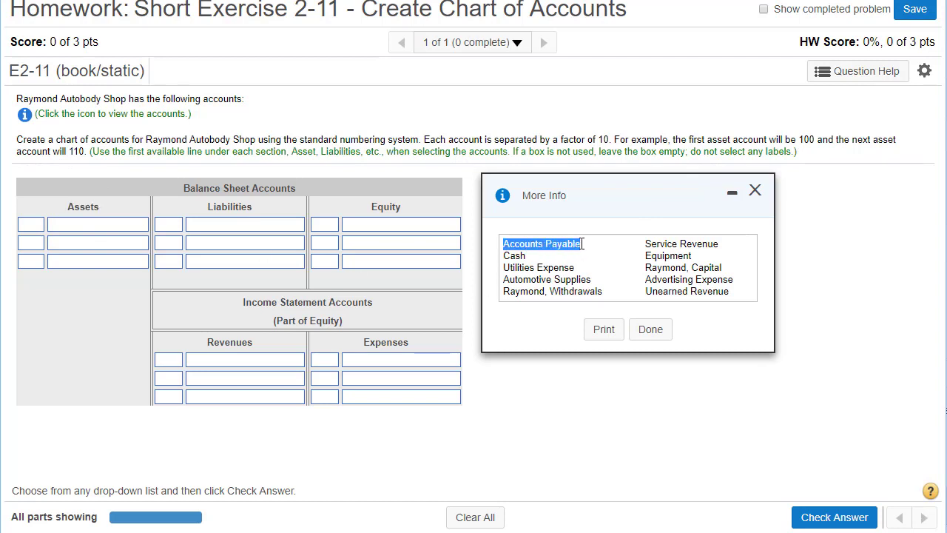
double_click(516, 255)
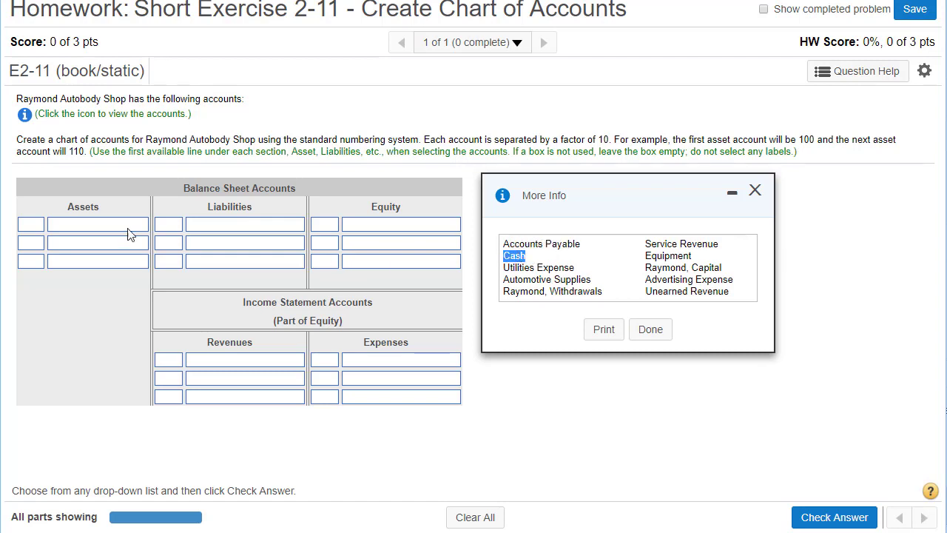
click(94, 227)
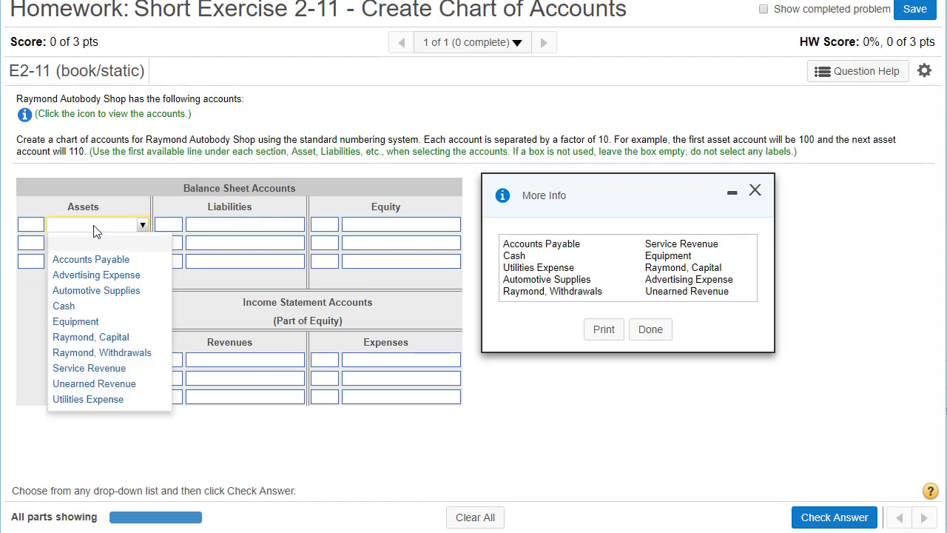
click(65, 306)
click(36, 225)
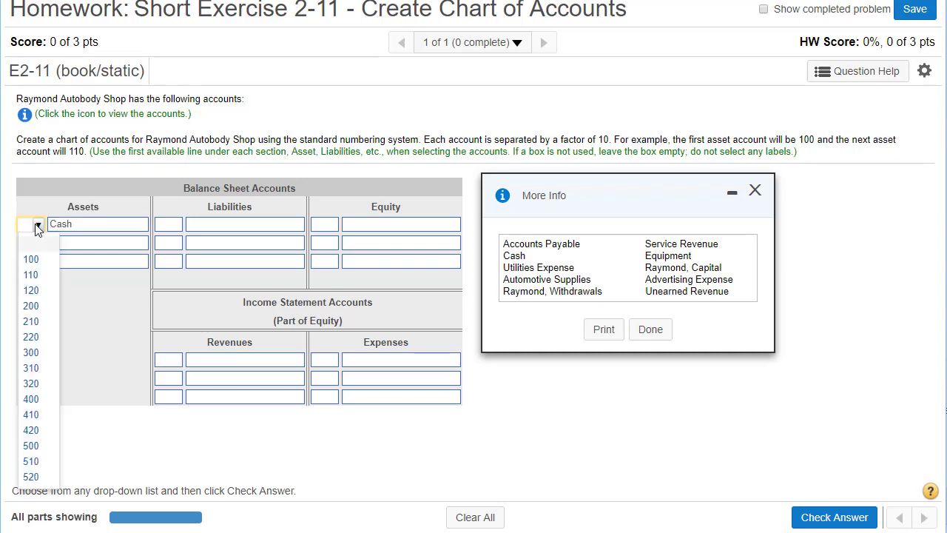
click(31, 260)
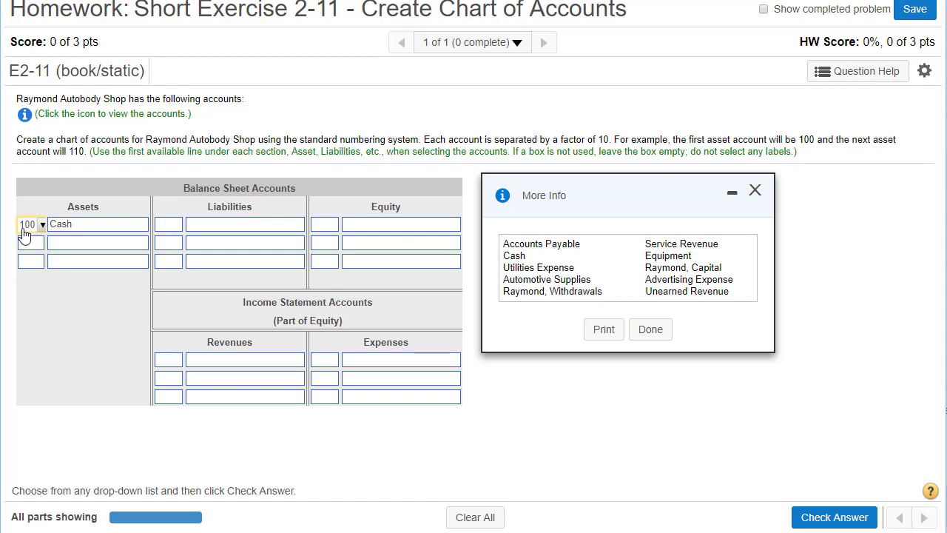
- Fill the second Assets line with the Automotive Supplies account and account number 110
double_click(511, 255)
click(507, 280)
drag(508, 279, 592, 280)
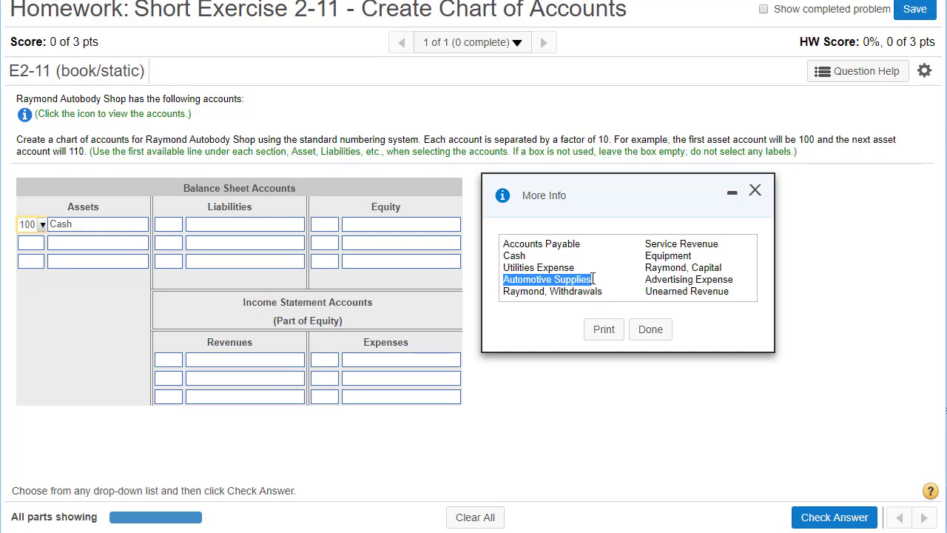
click(105, 244)
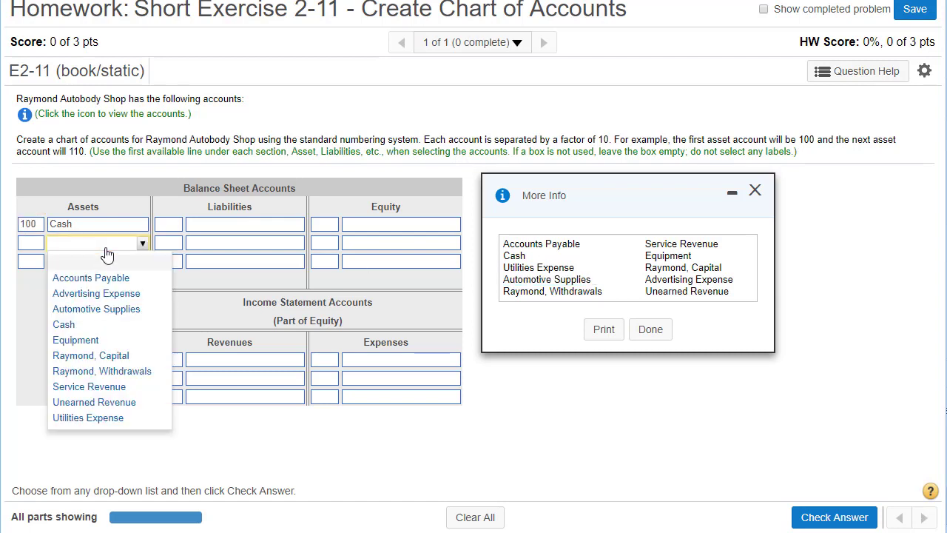
click(108, 309)
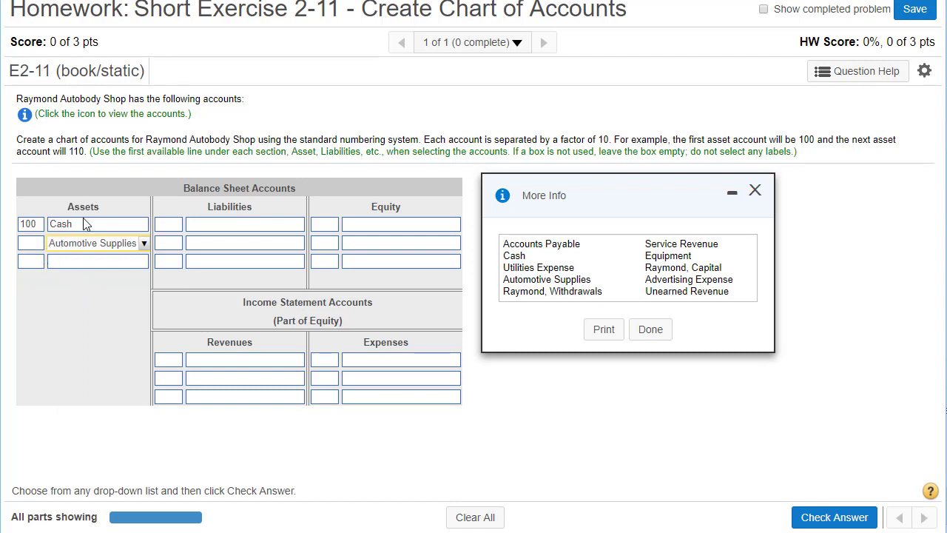
click(34, 244)
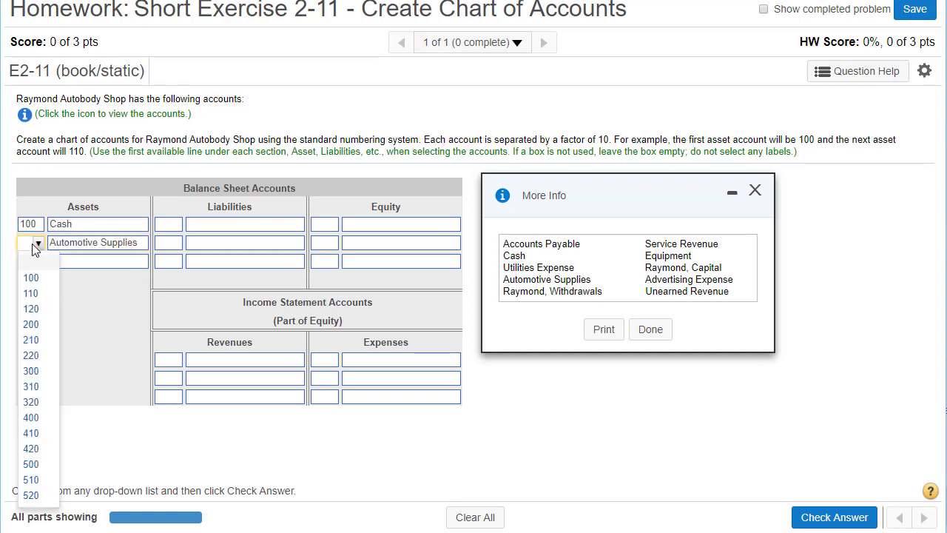
click(29, 295)
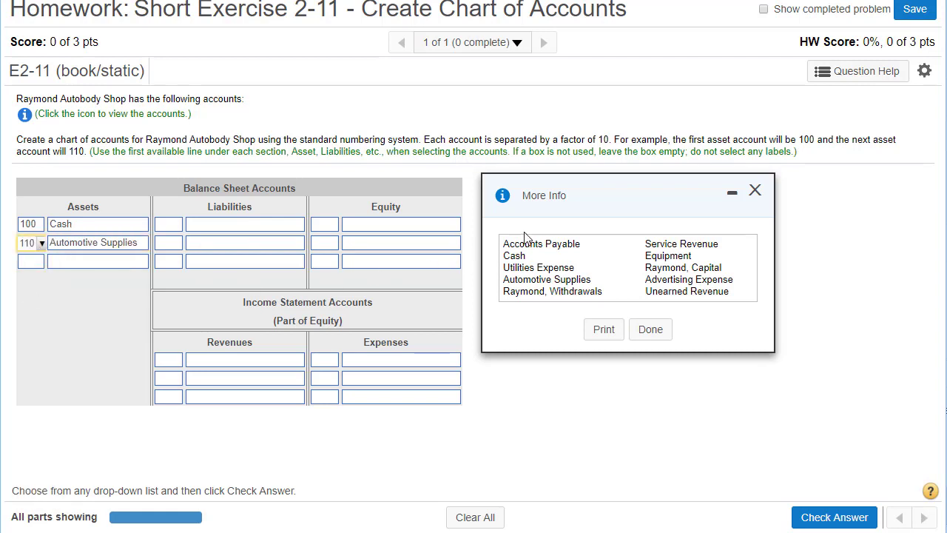
- Fill the third Assets line with the Equipment account and account number 120
drag(504, 279, 581, 279)
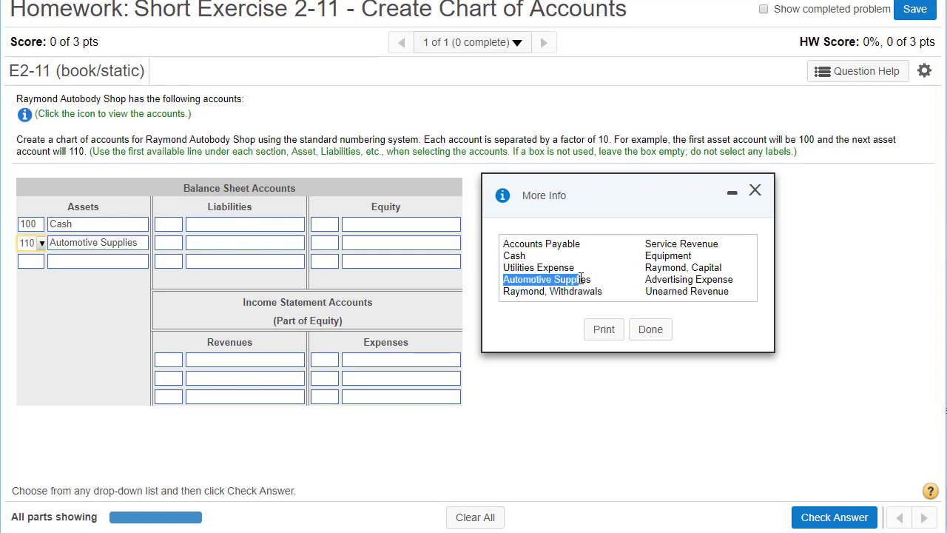
click(648, 256)
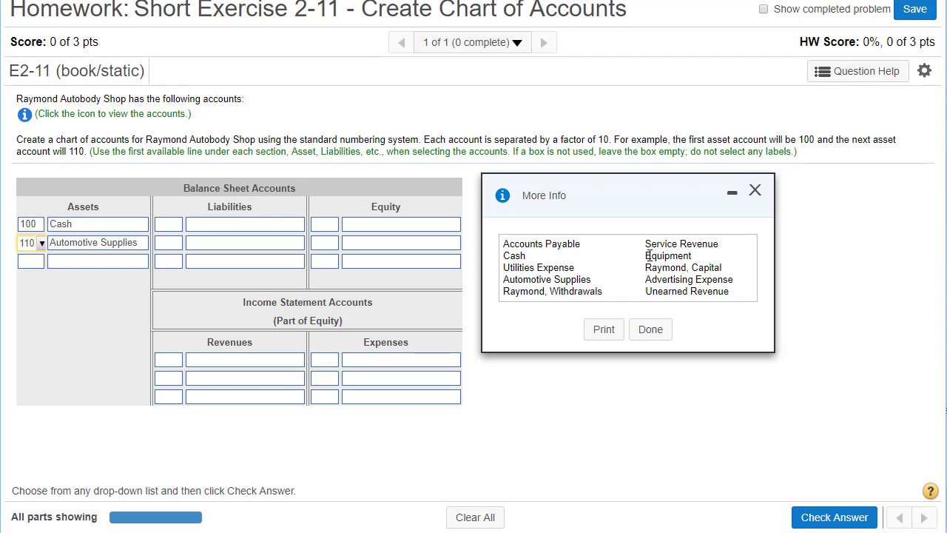
double_click(662, 257)
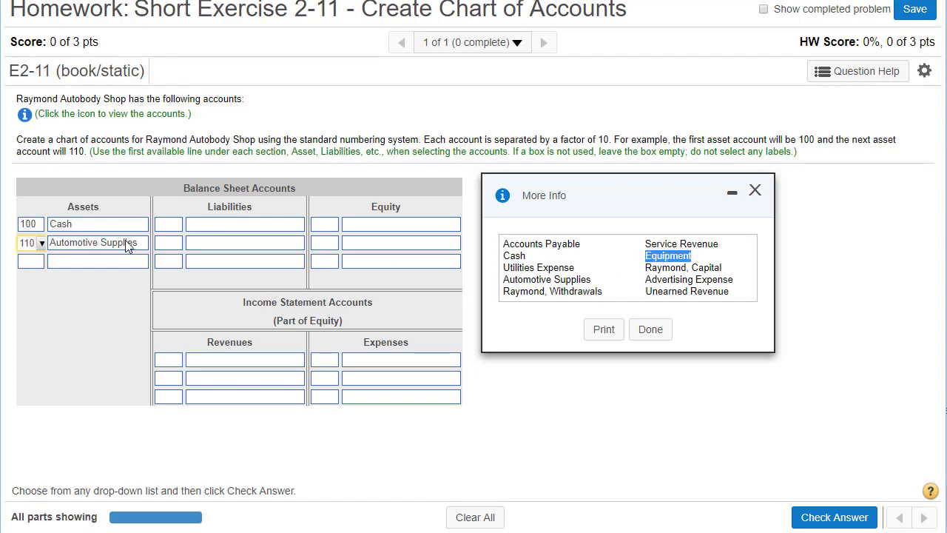
click(77, 267)
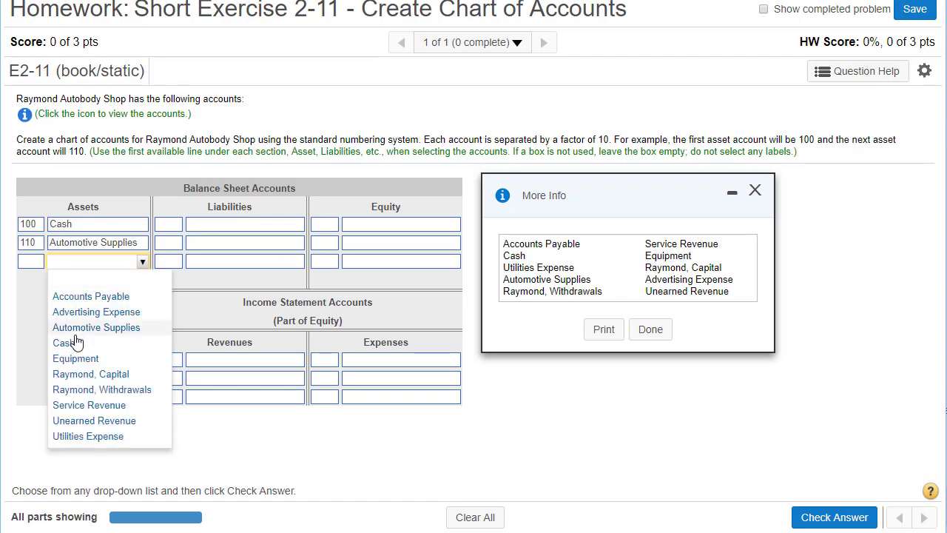
click(75, 359)
click(33, 265)
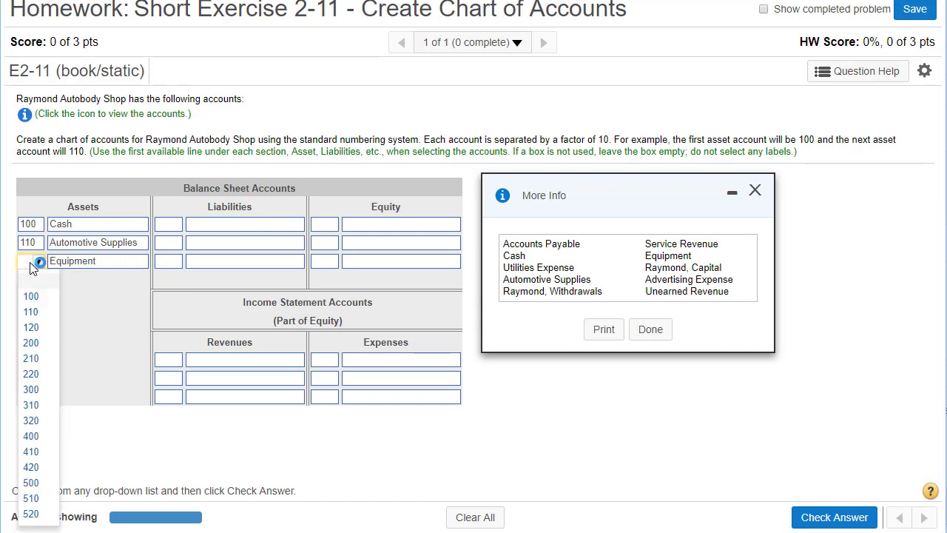
click(34, 328)
- Fill the first Liabilities line with the Accounts Payable account and account number 200
double_click(230, 208)
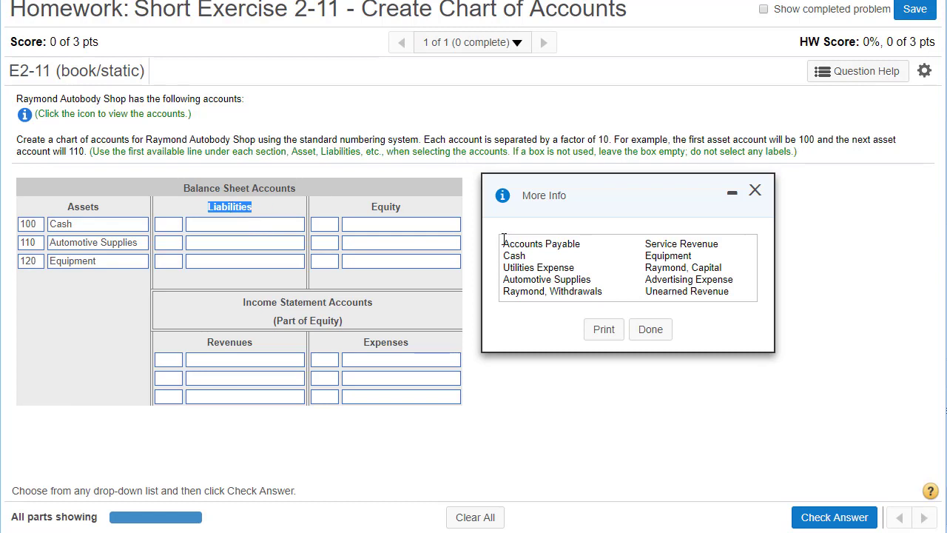
drag(504, 239, 582, 243)
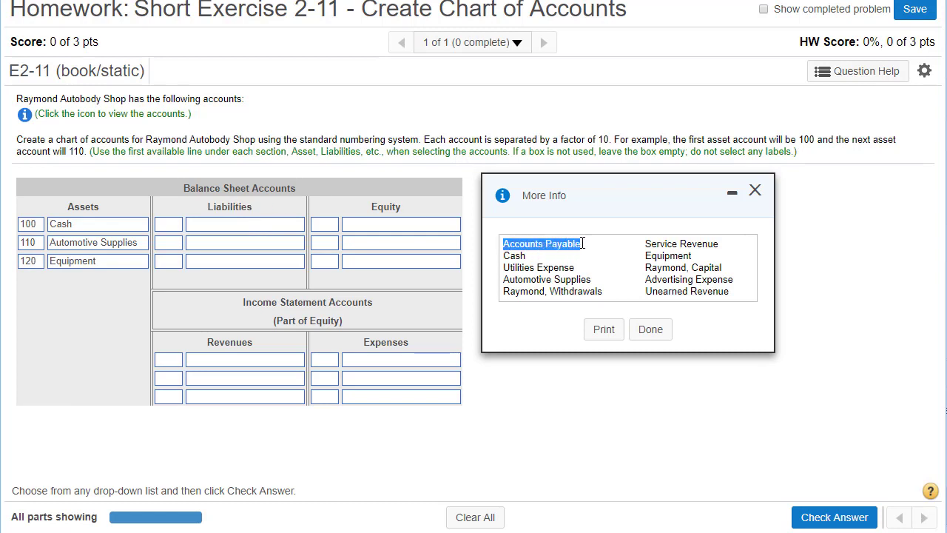
click(230, 225)
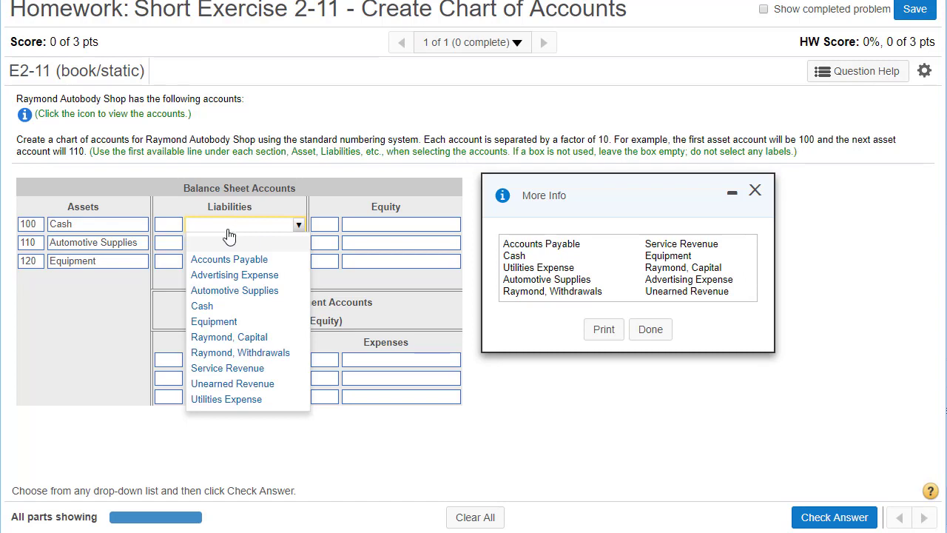
click(203, 259)
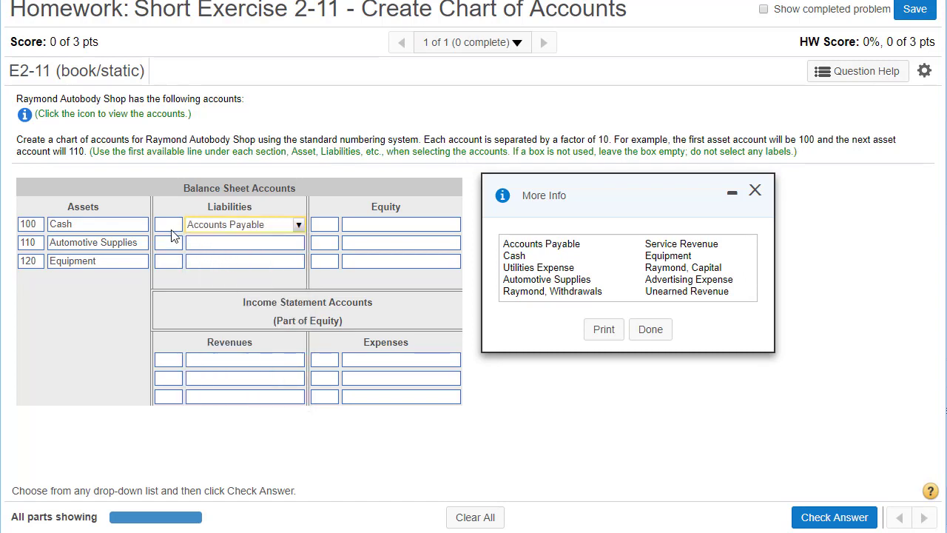
click(171, 226)
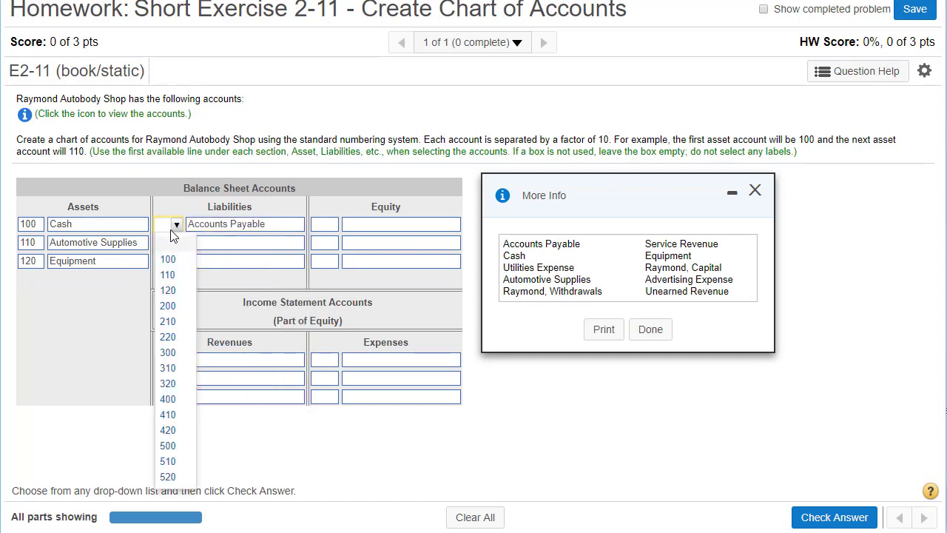
click(168, 306)
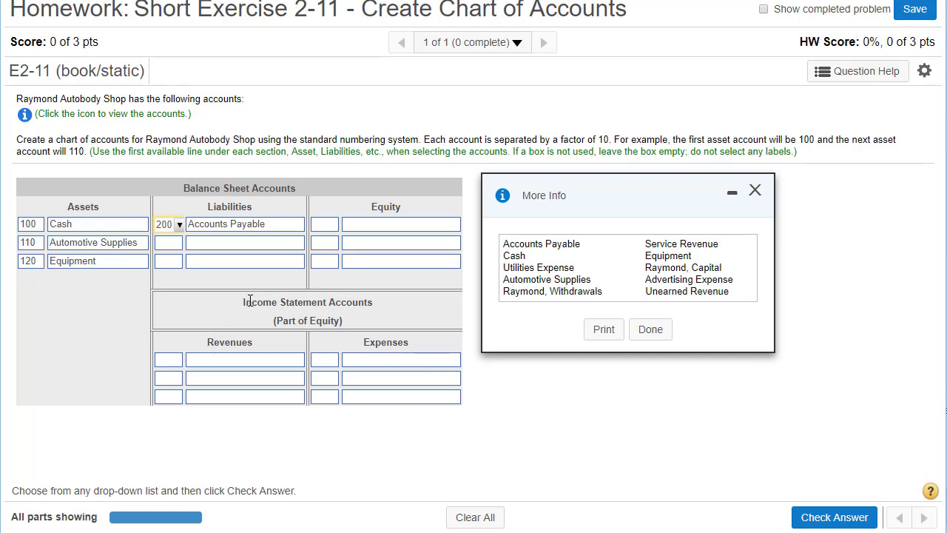
- Fill the second Liabilities line with the Unearned Revenue account and account number 210
drag(249, 302, 350, 309)
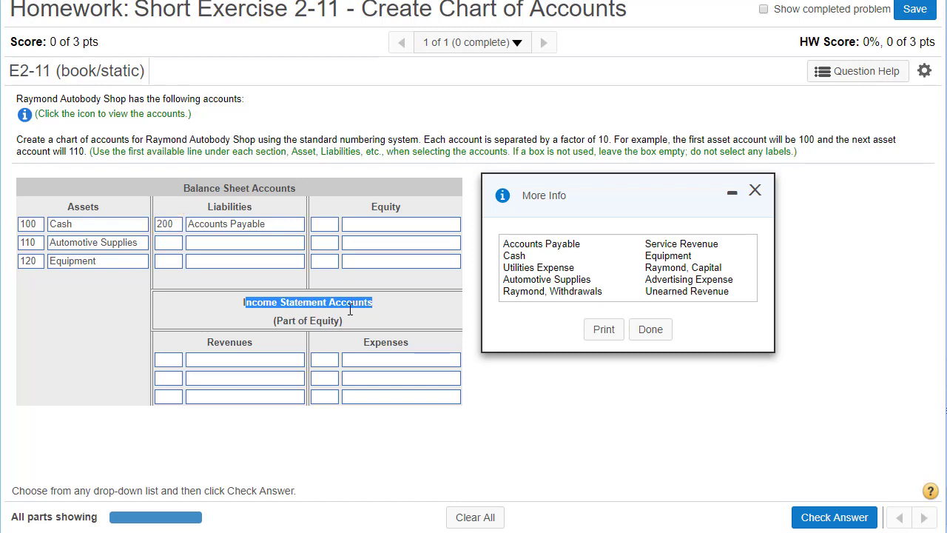
drag(276, 319, 336, 320)
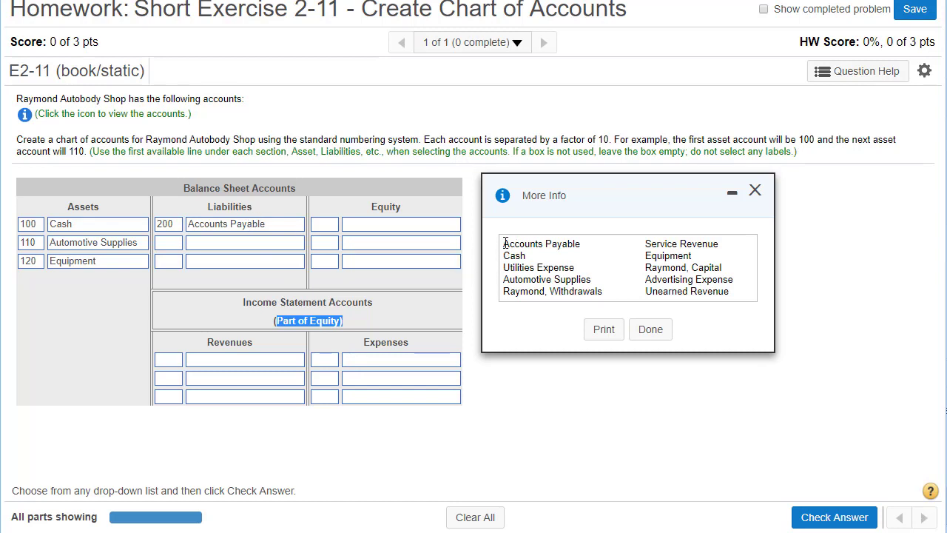
drag(503, 244, 584, 245)
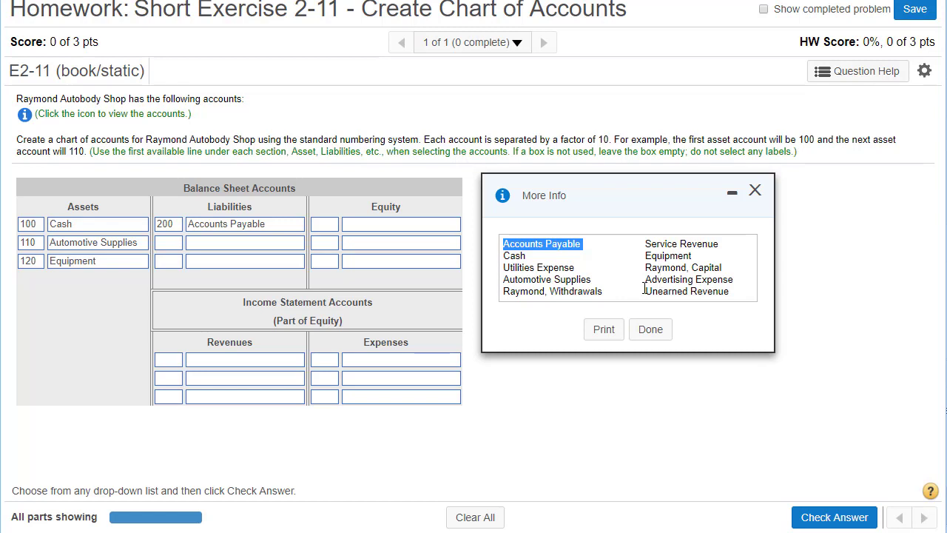
drag(644, 291, 731, 292)
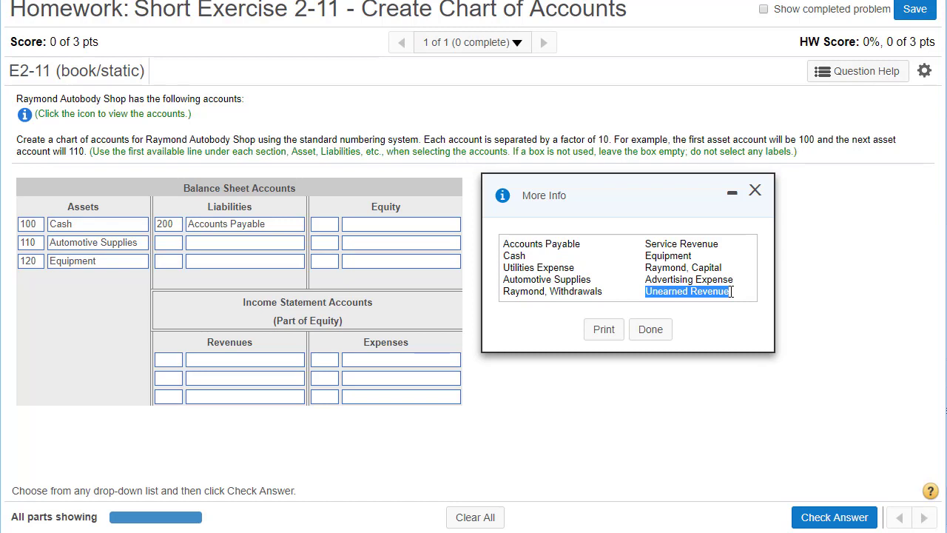
click(289, 244)
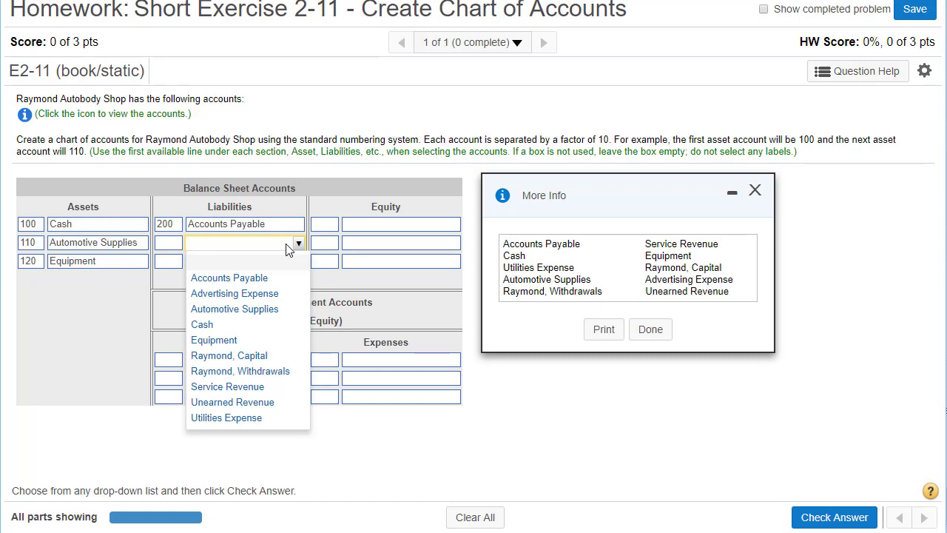
click(259, 402)
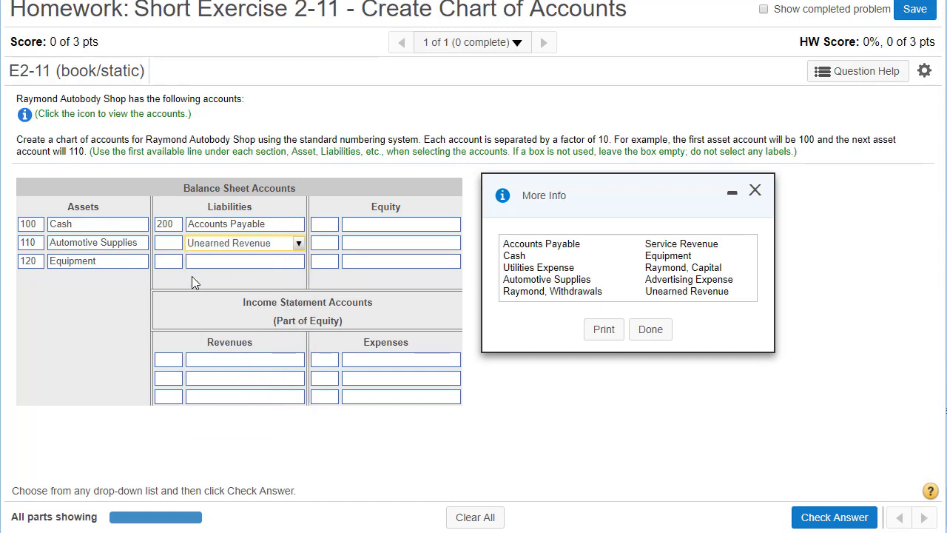
click(173, 245)
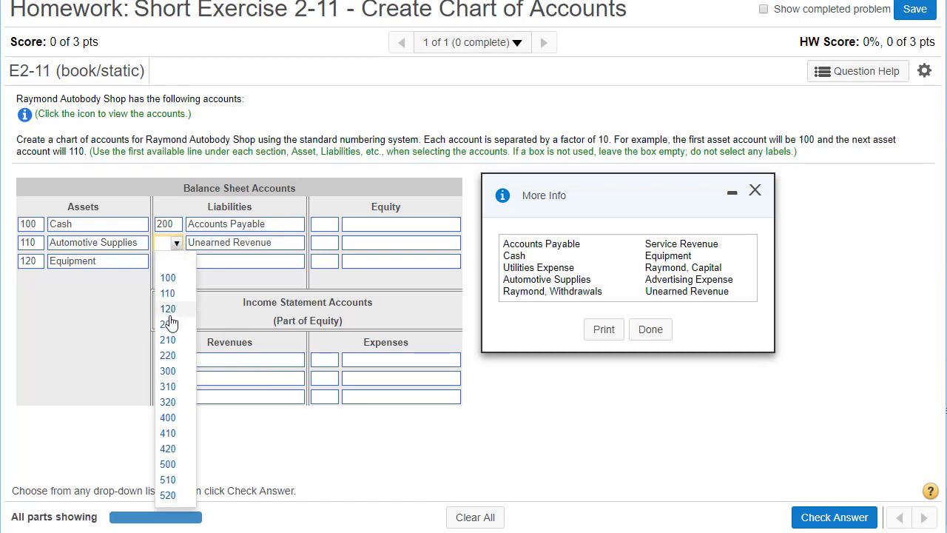
click(168, 339)
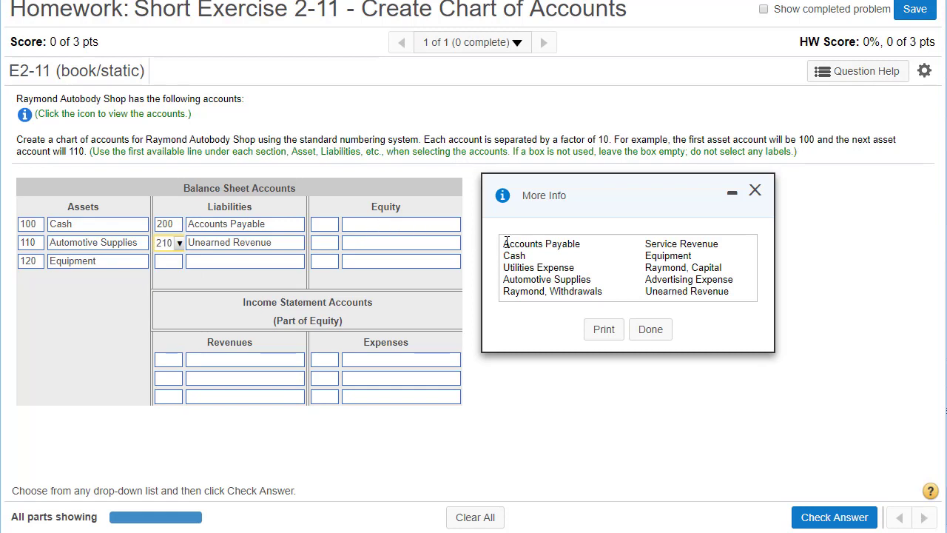
- Fill the first Equity line with the Raymond, Capital account and account number 300
drag(504, 243, 583, 243)
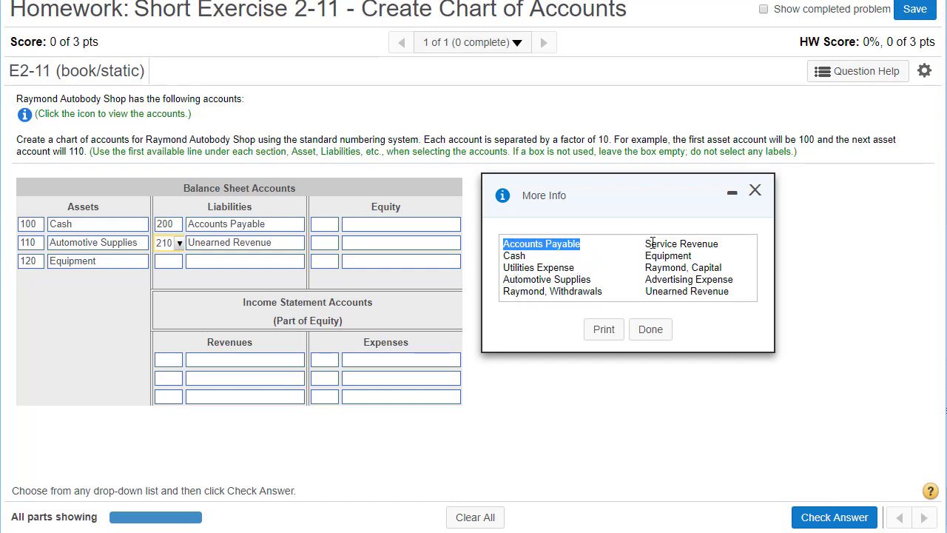
drag(645, 267, 722, 267)
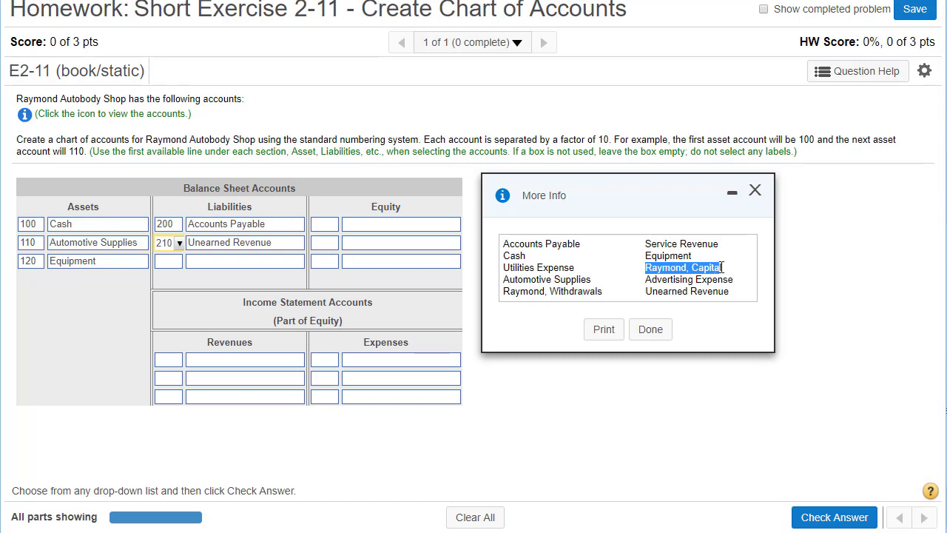
click(400, 228)
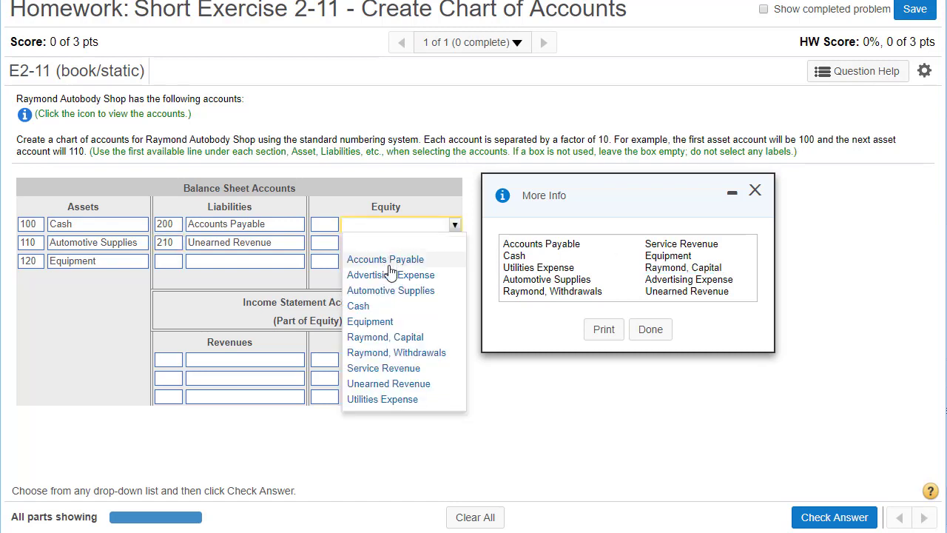
click(385, 340)
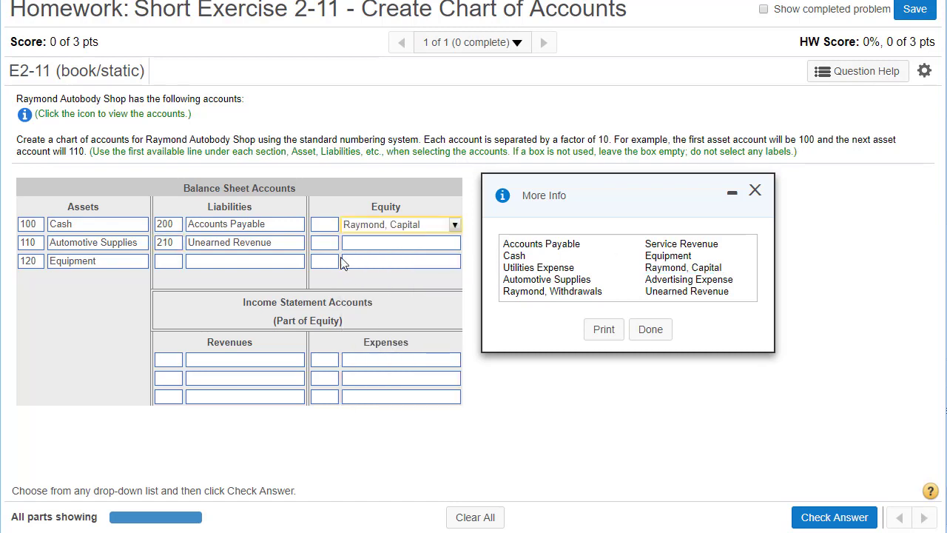
click(325, 225)
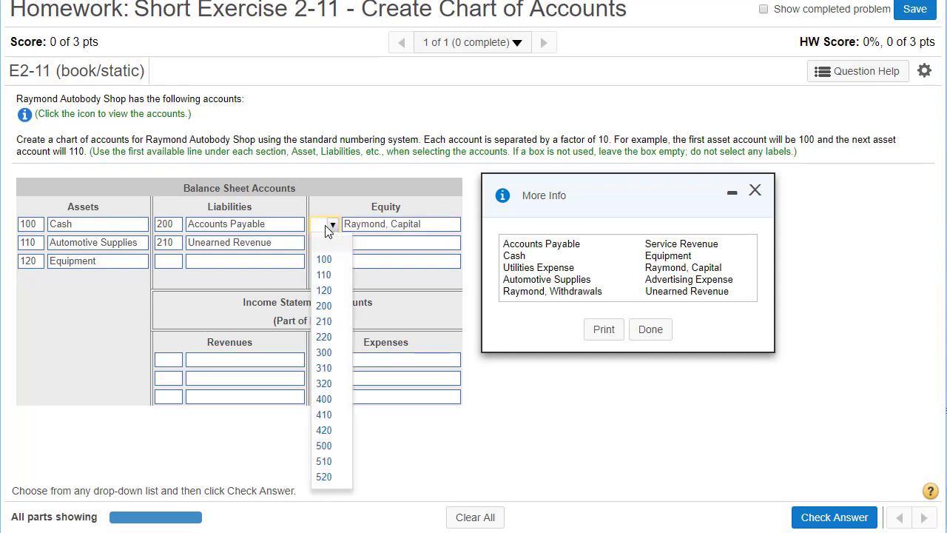
click(325, 353)
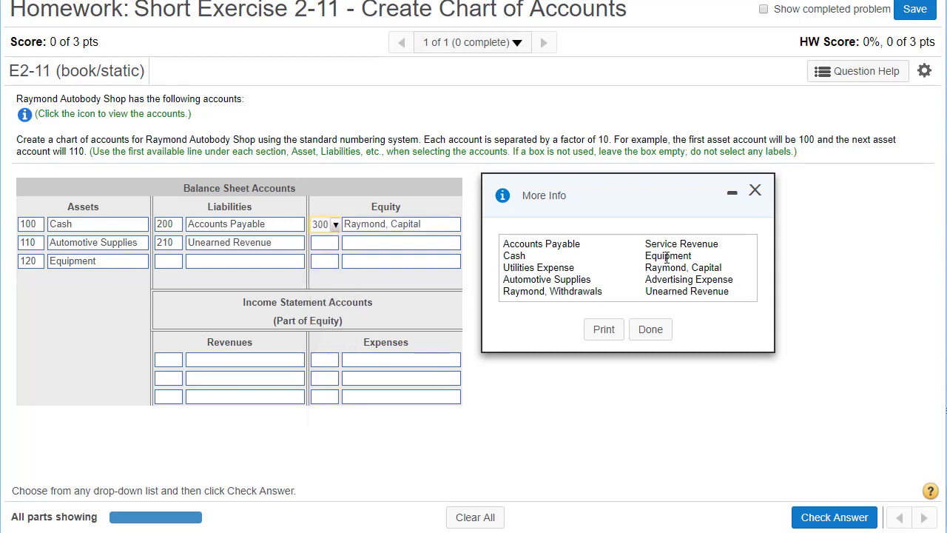
- Fill the second Equity line with the Raymond, Withdrawals account and account number 310
drag(733, 296, 502, 243)
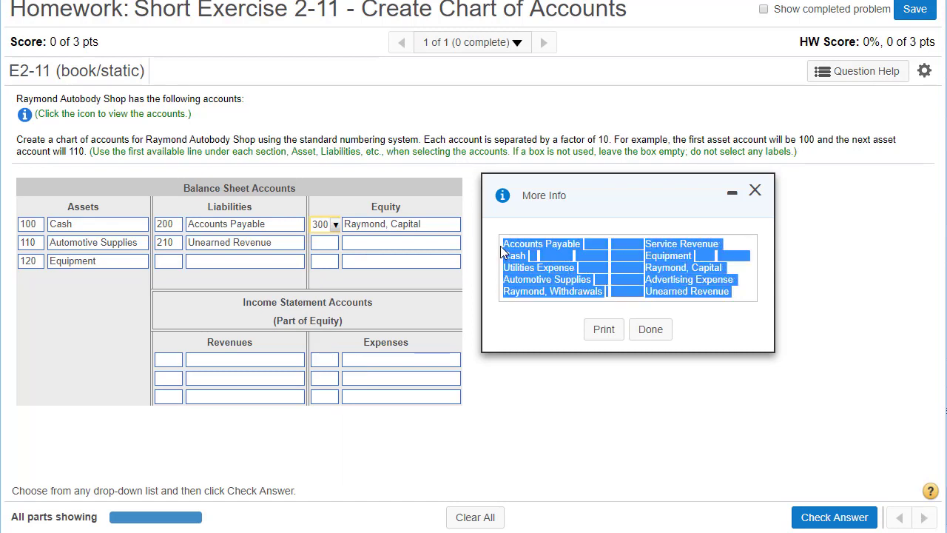
click(517, 296)
double_click(571, 293)
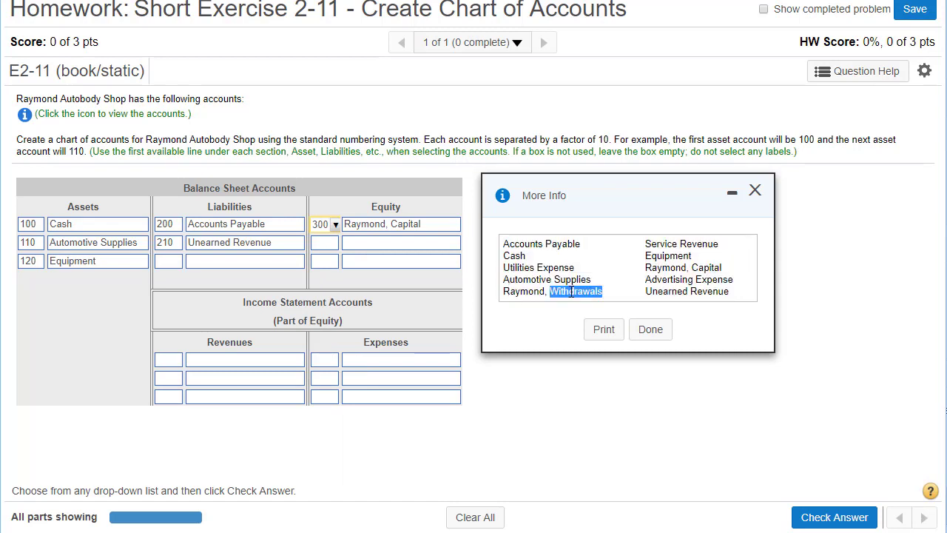
double_click(670, 267)
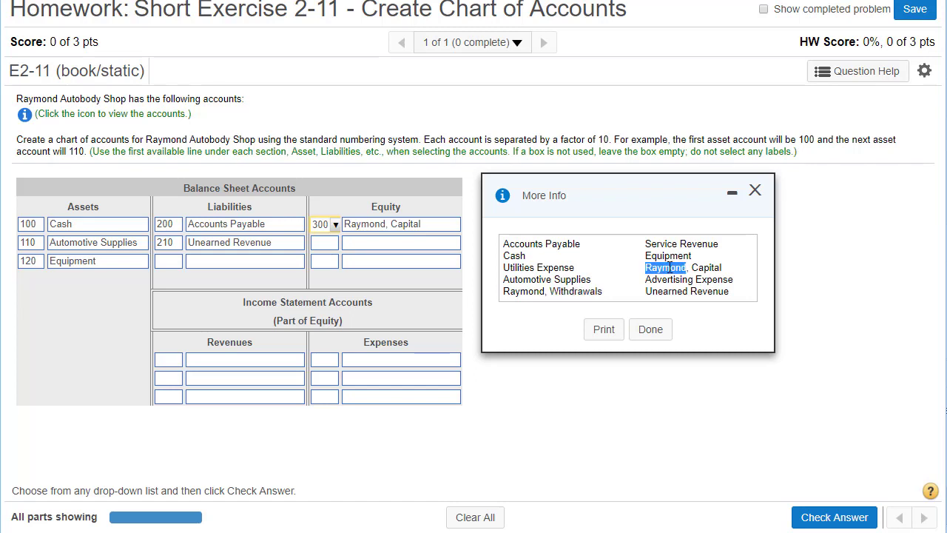
double_click(524, 291)
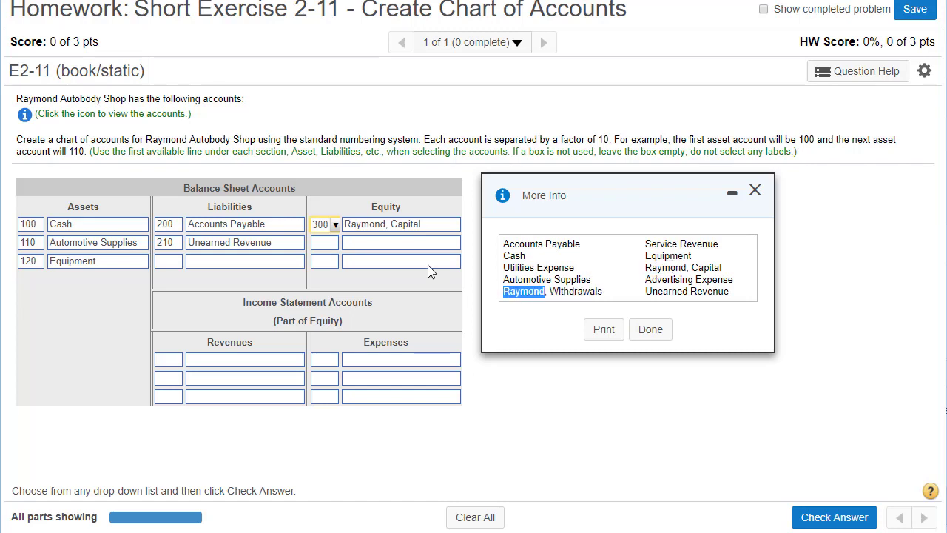
click(391, 242)
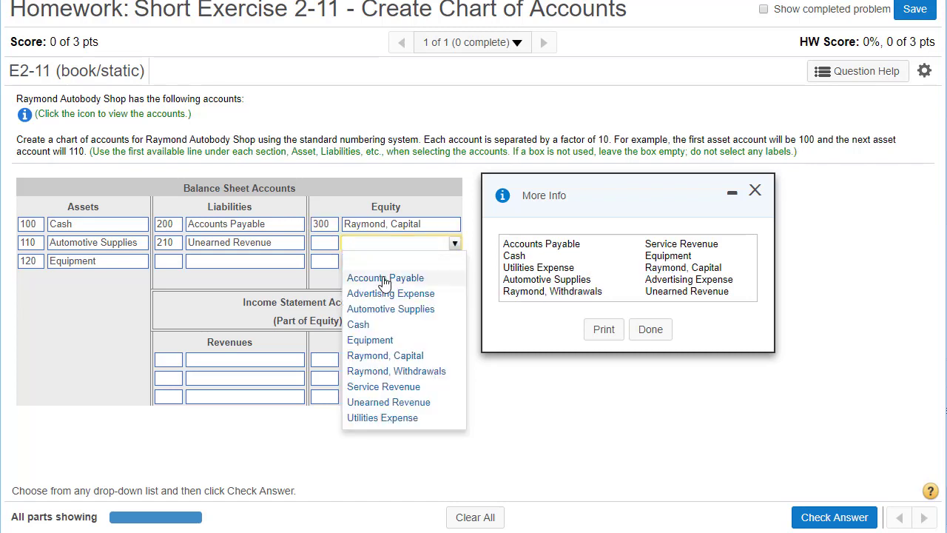
click(396, 371)
click(332, 244)
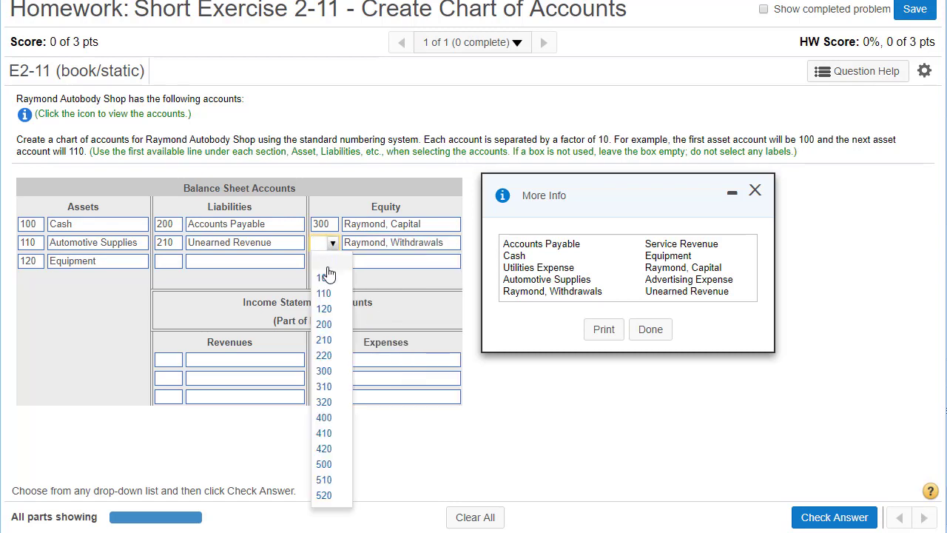
click(326, 387)
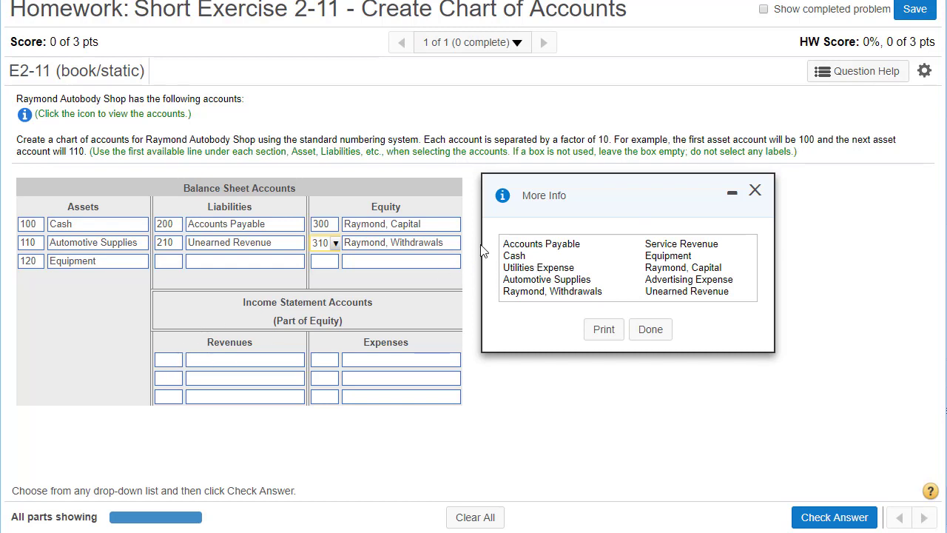
- Fill the first Revenues line with the Service Revenue account and account number 400
drag(503, 246, 581, 247)
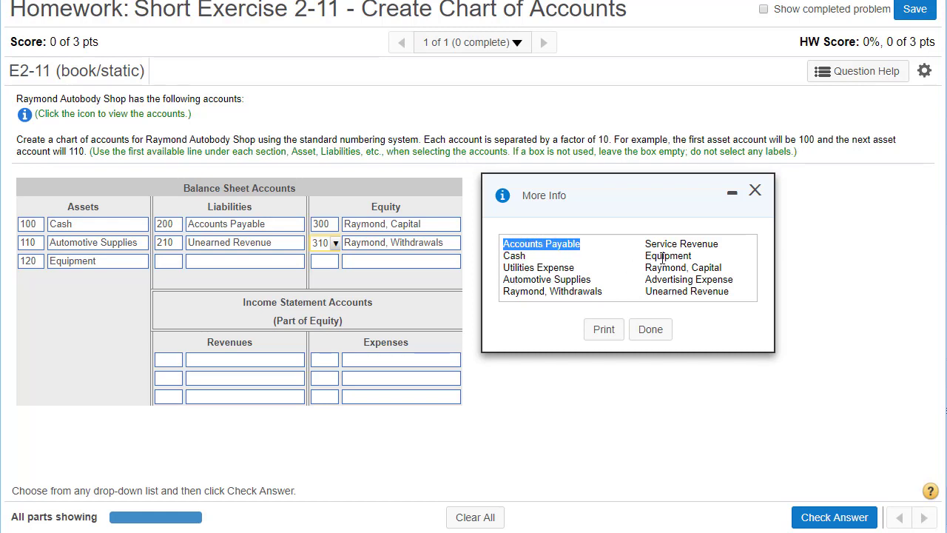
drag(646, 244, 722, 248)
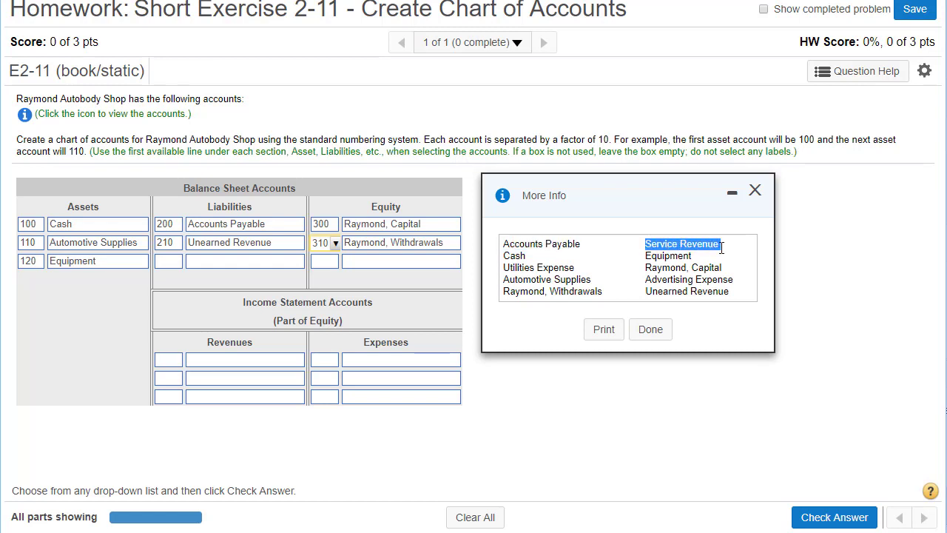
click(214, 359)
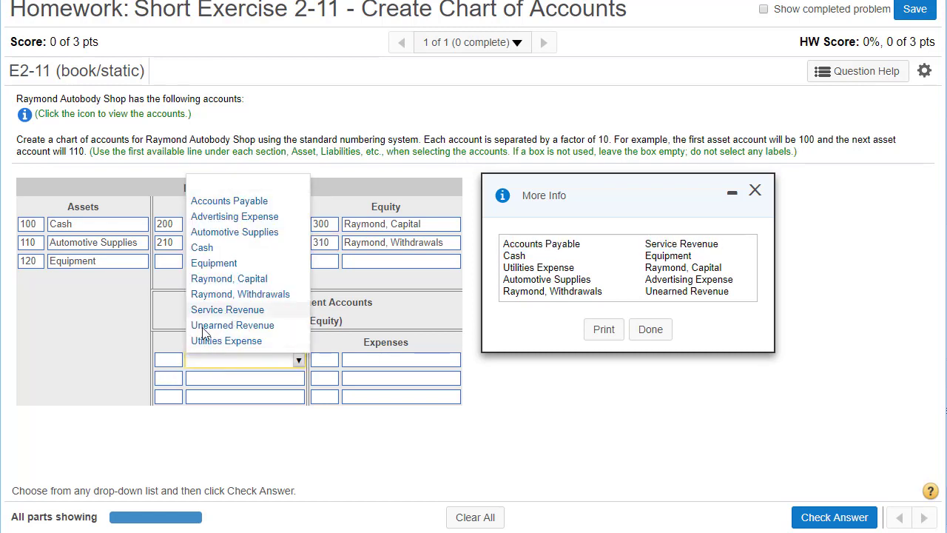
click(222, 309)
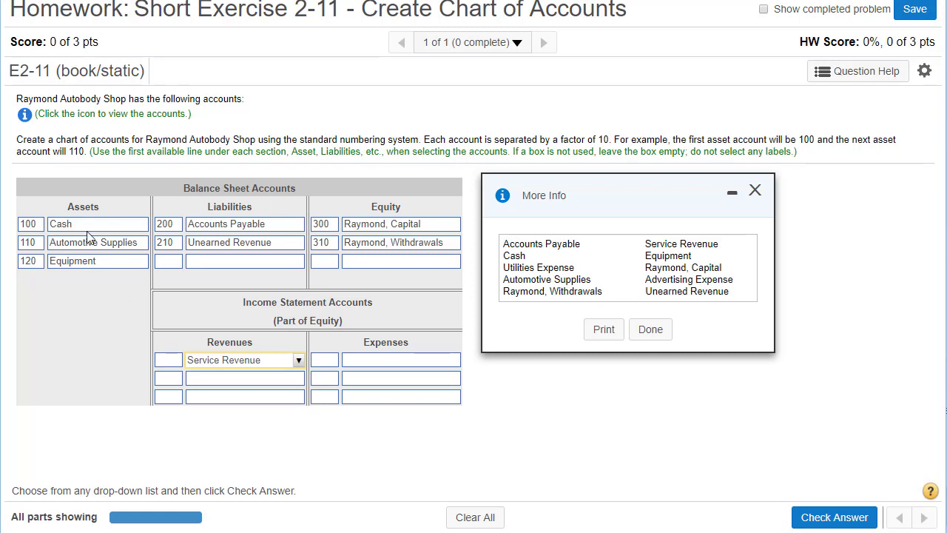
click(170, 360)
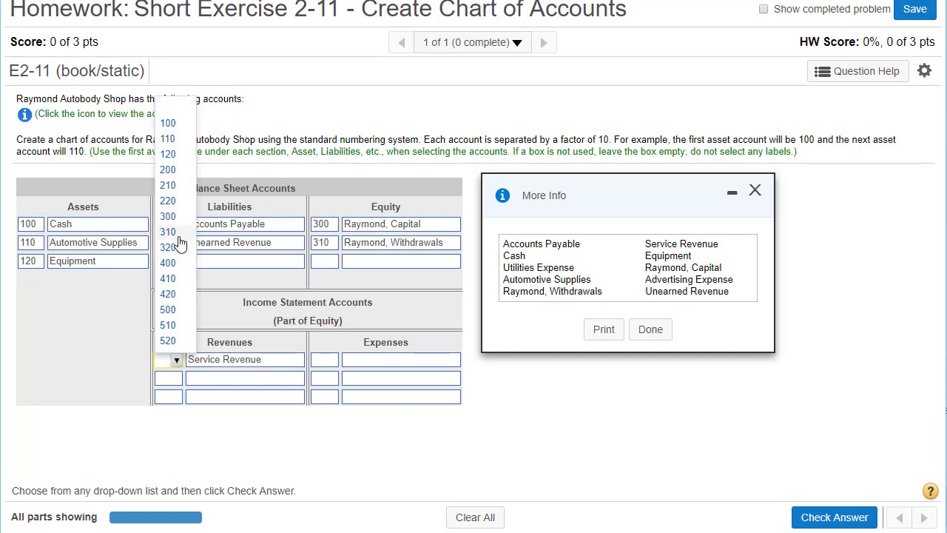
click(167, 269)
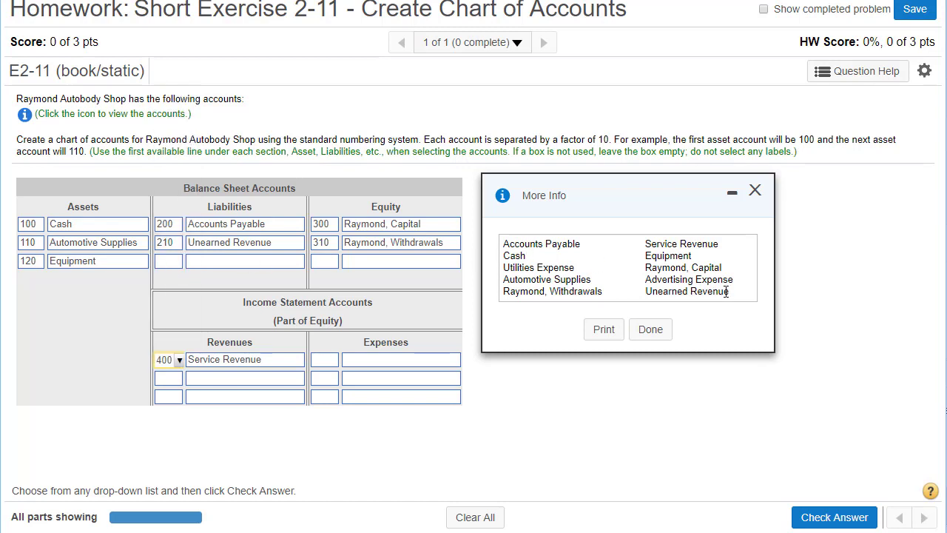
- Fill the first Expenses line with the Utilities Expense account and account number 500
drag(732, 292, 503, 243)
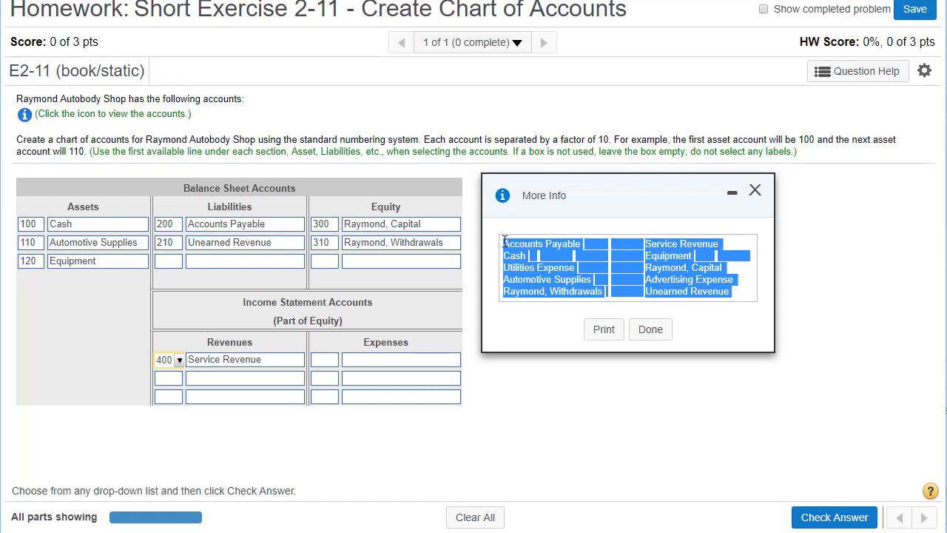
double_click(676, 296)
double_click(710, 293)
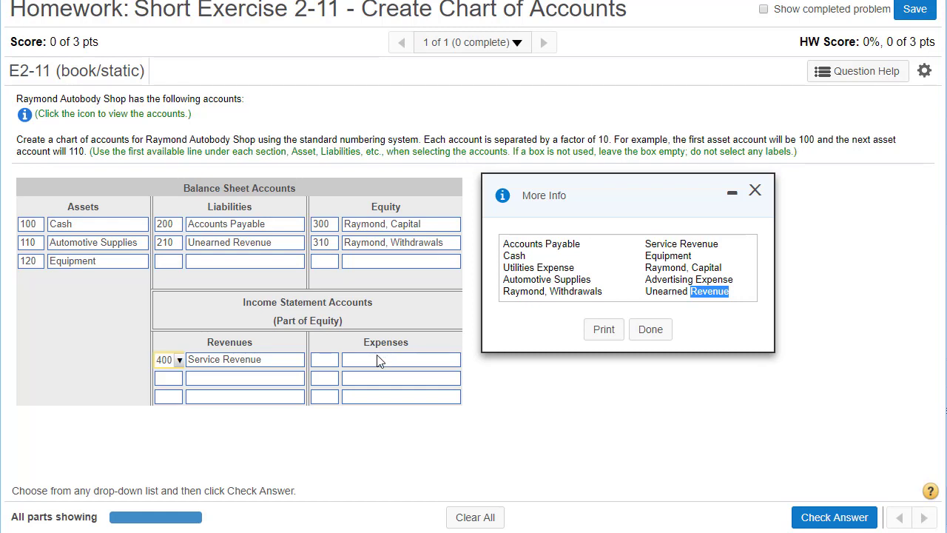
drag(504, 244, 587, 242)
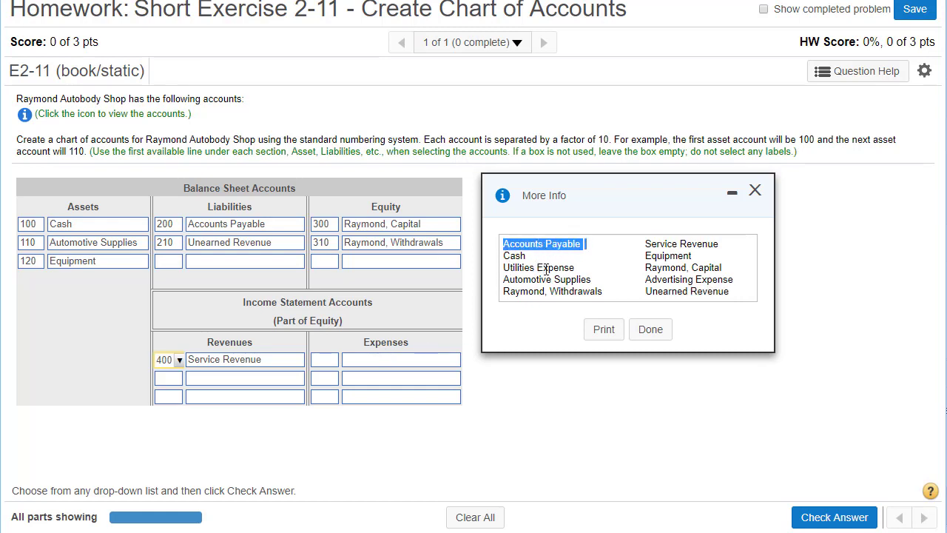
click(409, 364)
click(383, 340)
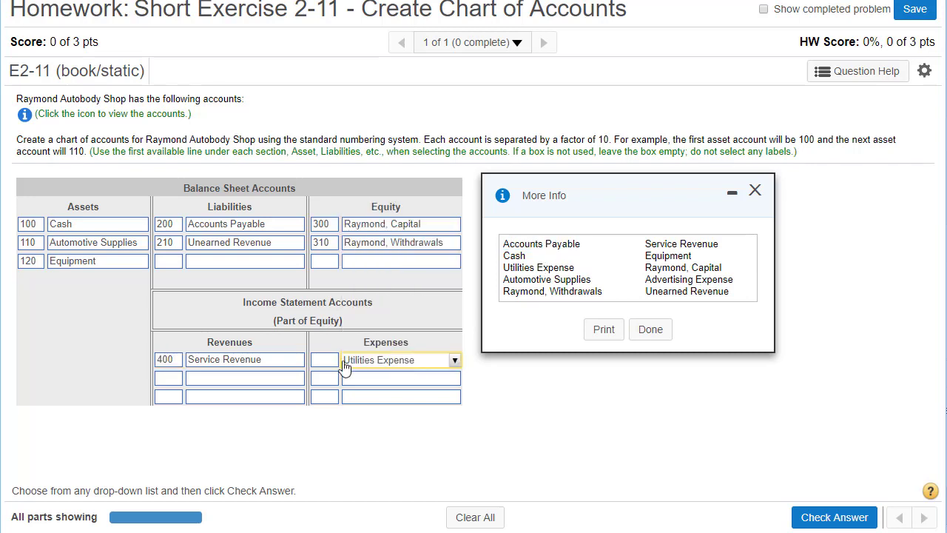
click(333, 362)
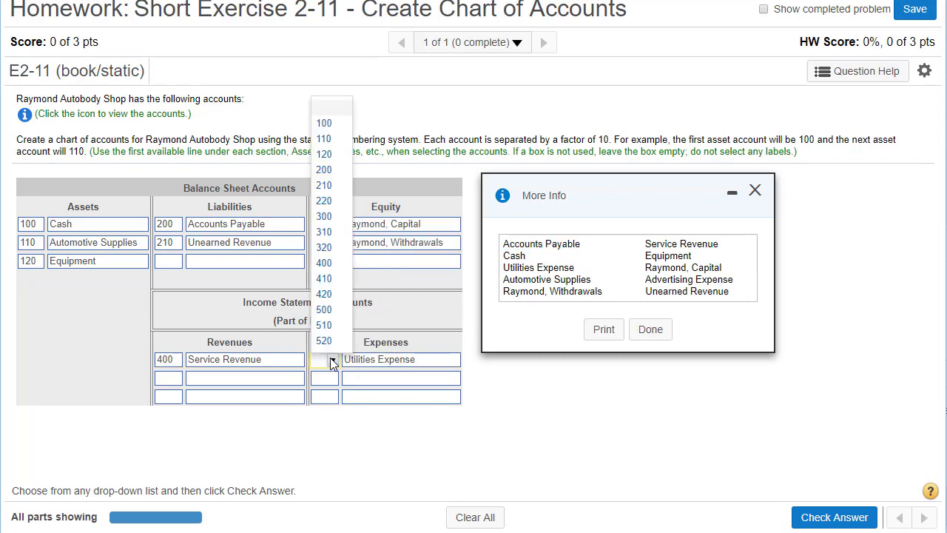
click(323, 309)
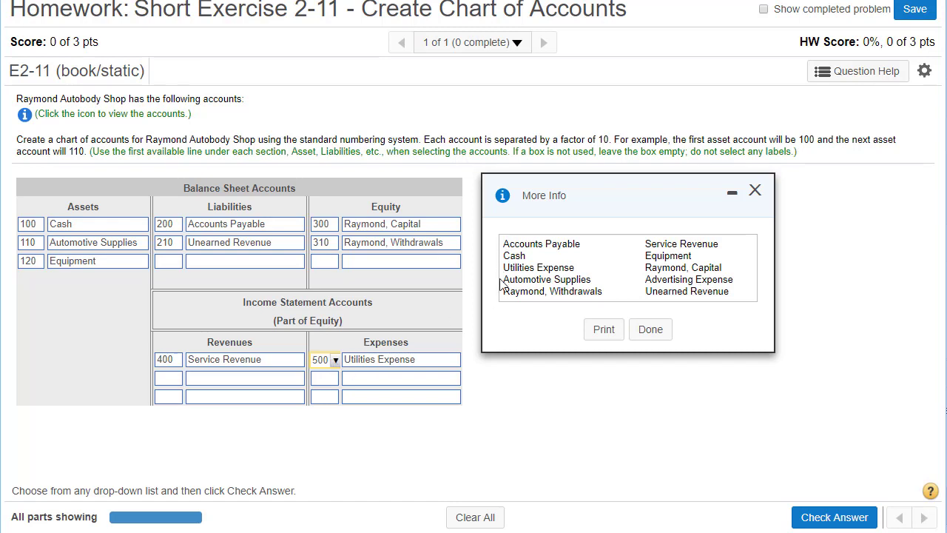
- Fill the second Expenses line with the Advertising Expense account and account number 510
drag(504, 268, 572, 268)
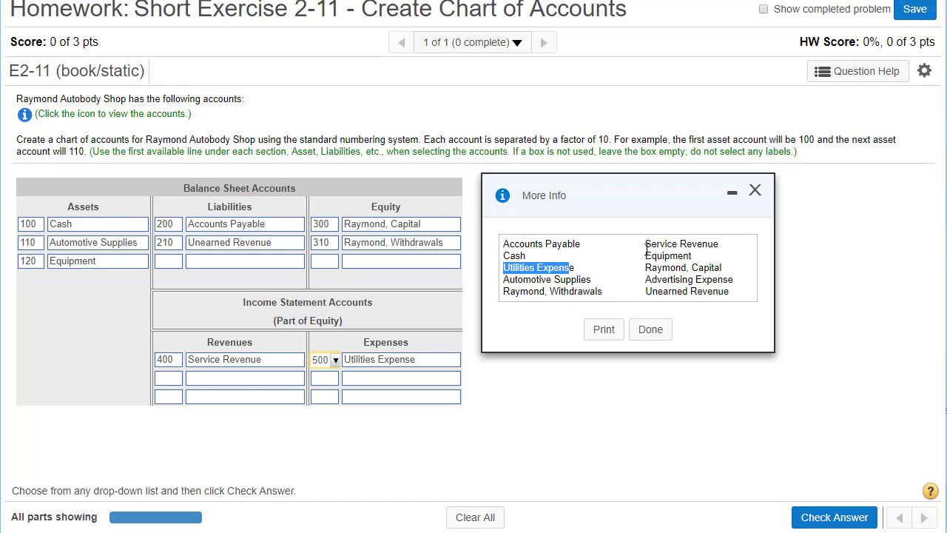
drag(646, 279, 734, 280)
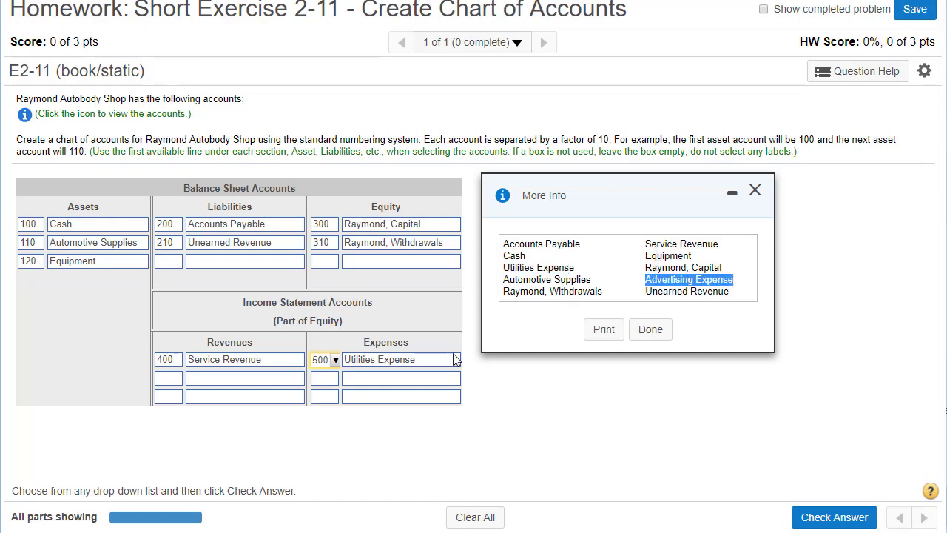
click(366, 381)
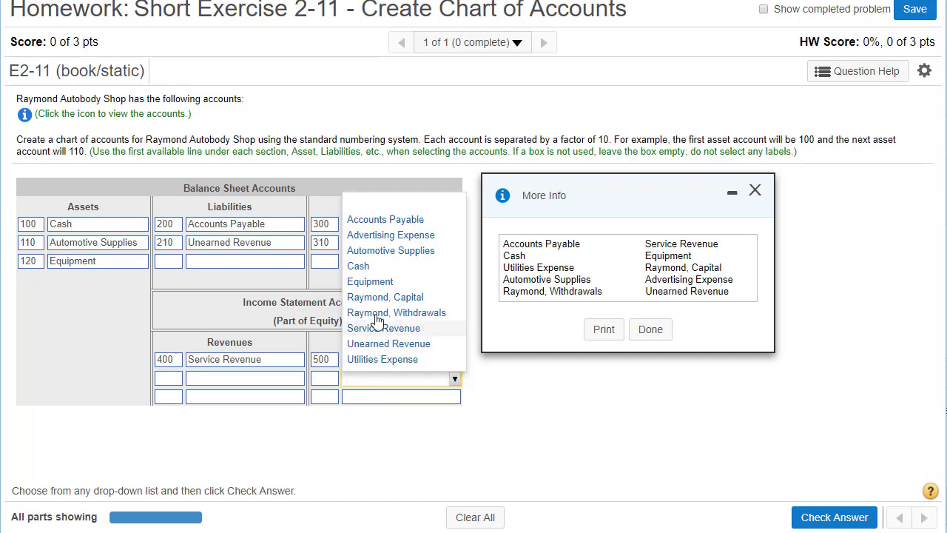
click(390, 235)
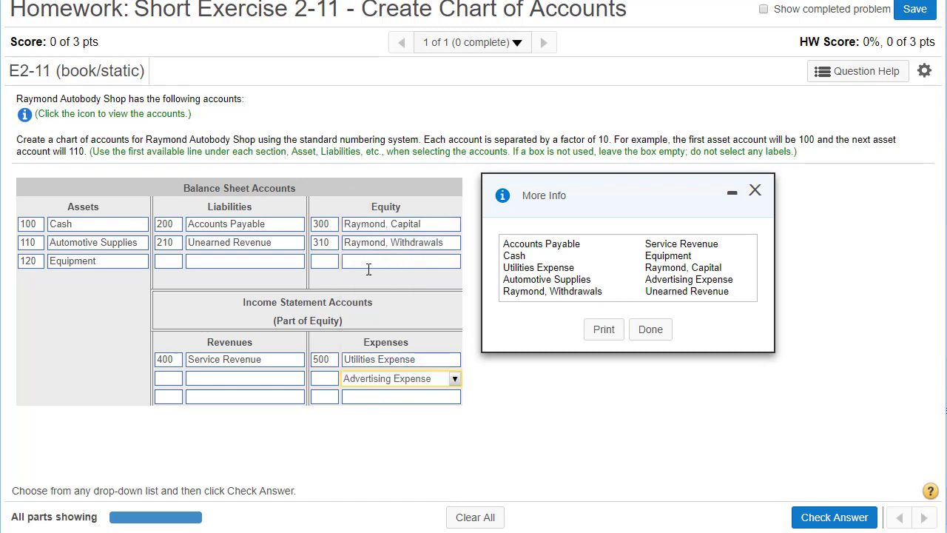
click(330, 382)
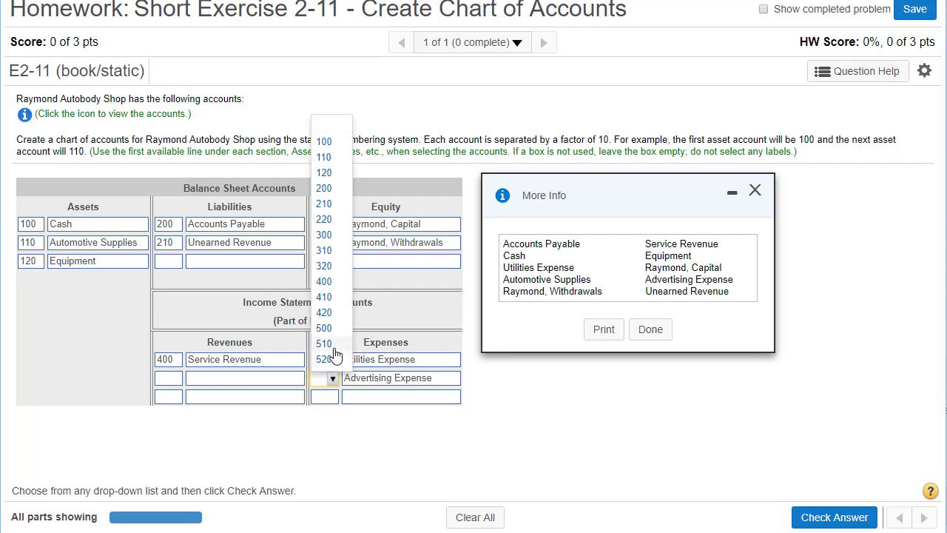
click(334, 346)
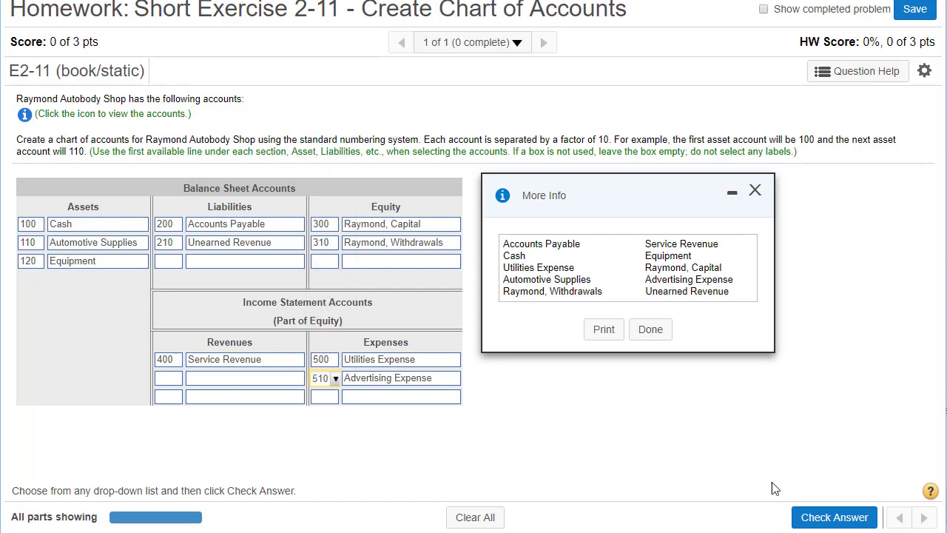
- Submit the completed chart of accounts for checking, dismiss the feedback, and close the account list window
click(833, 518)
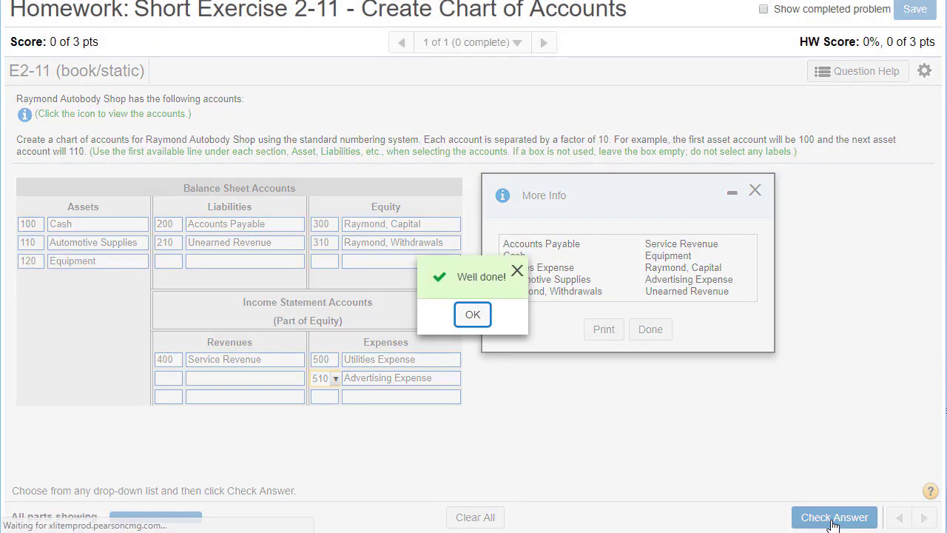
click(481, 319)
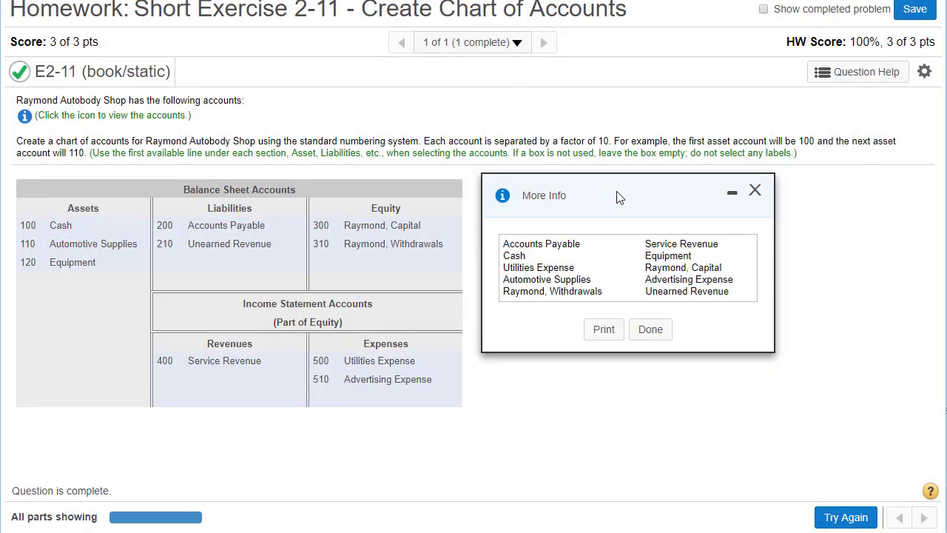
drag(614, 194, 676, 207)
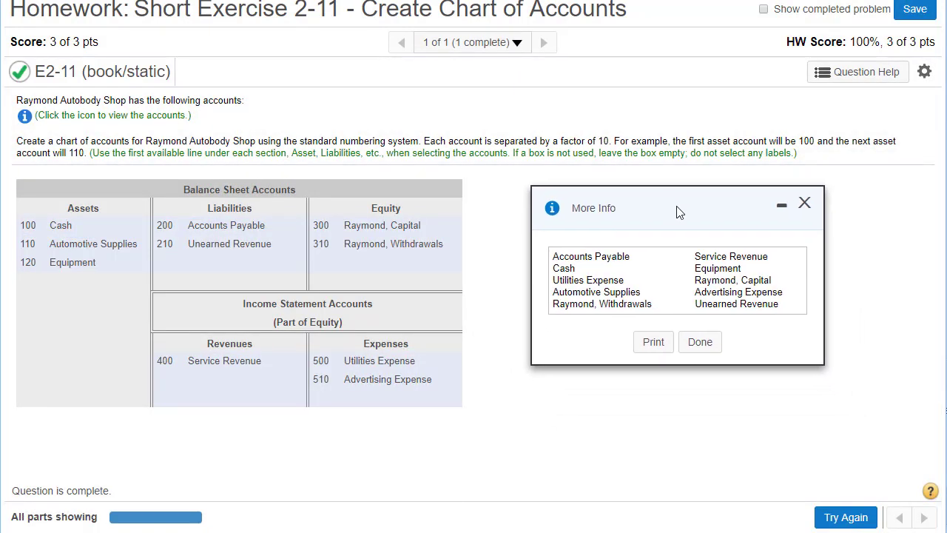
click(804, 205)
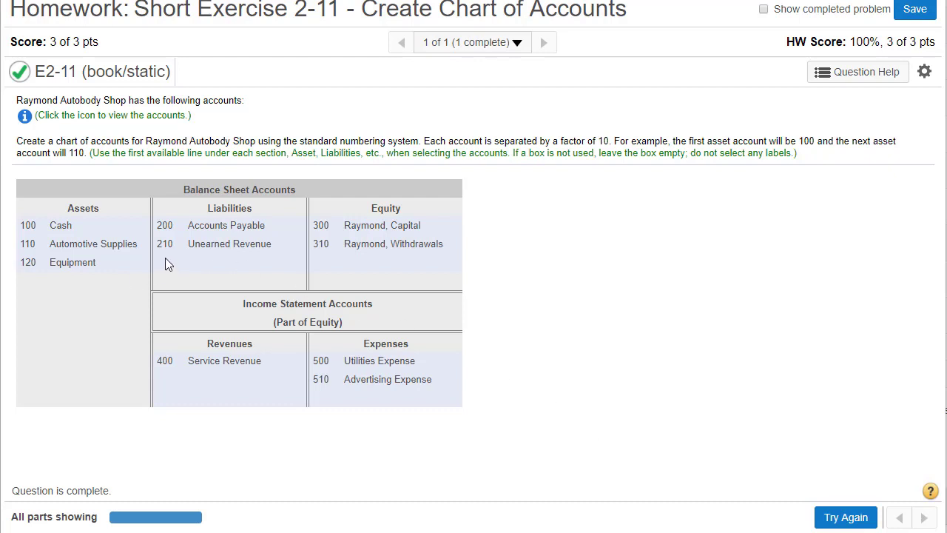
drag(139, 244, 50, 250)
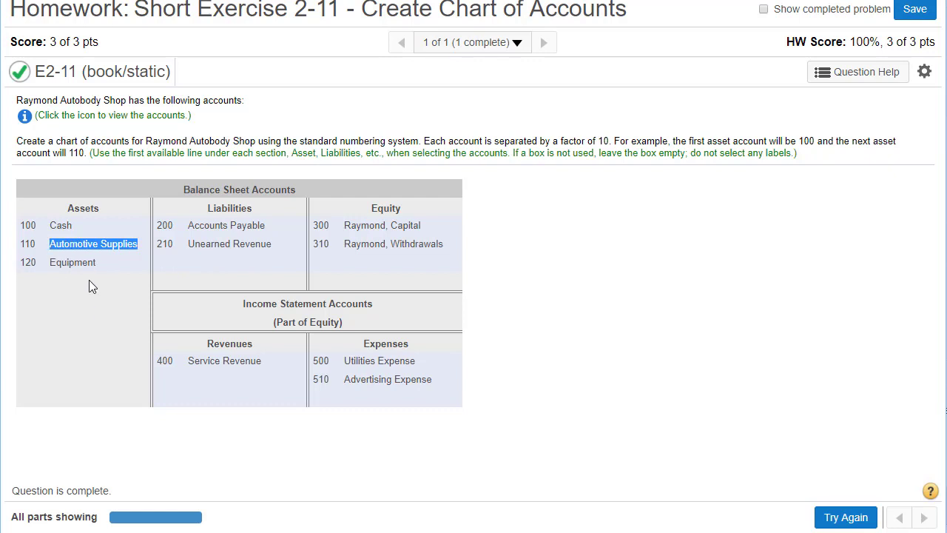
double_click(53, 250)
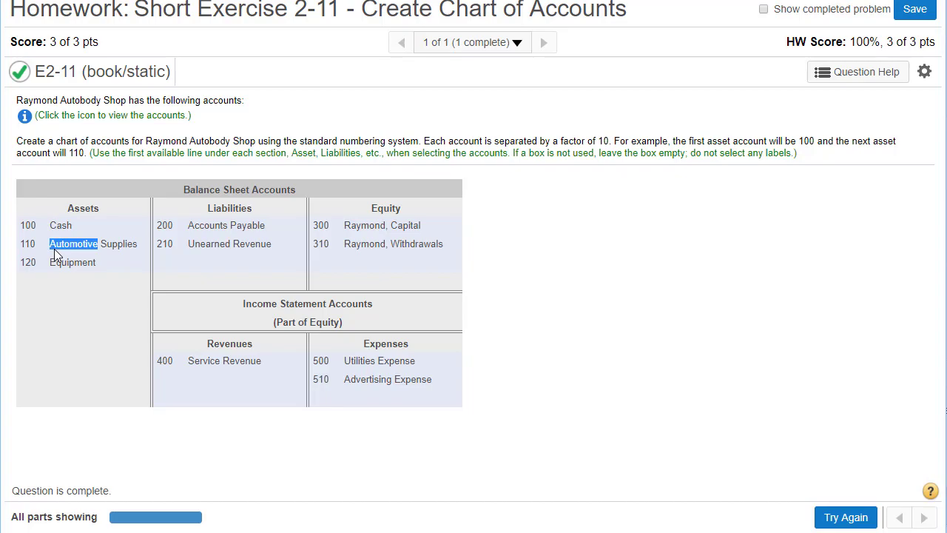